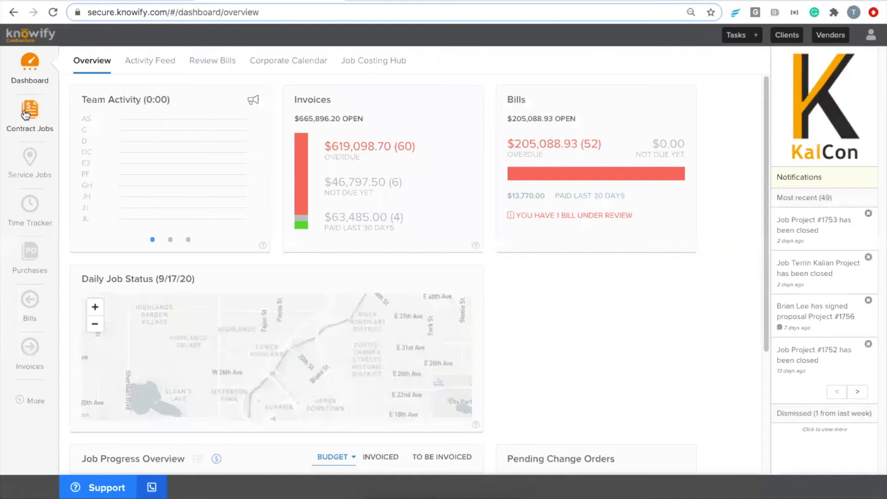
# Open the Manage Contract Jobs list from the Dashboard sidebar.
pyautogui.click(47, 124)
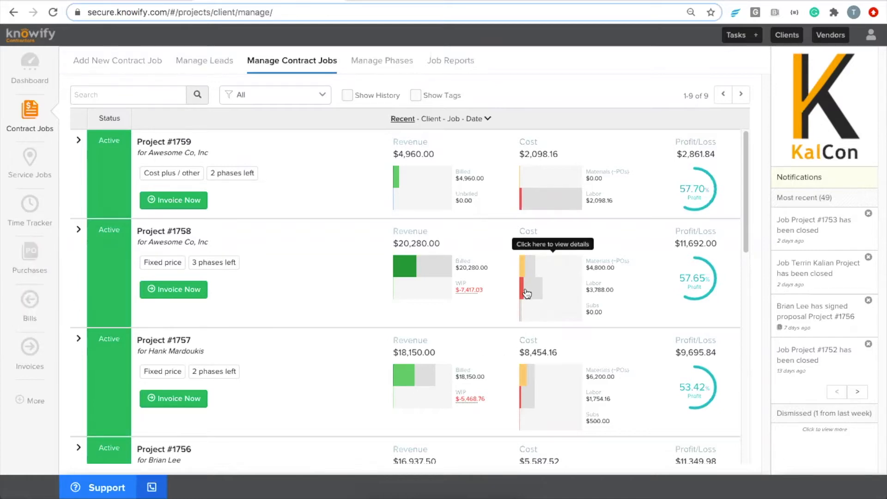
# Expand Project #1758's cost breakdown, then go to the vendor list of 87 vendors.
pyautogui.click(526, 312)
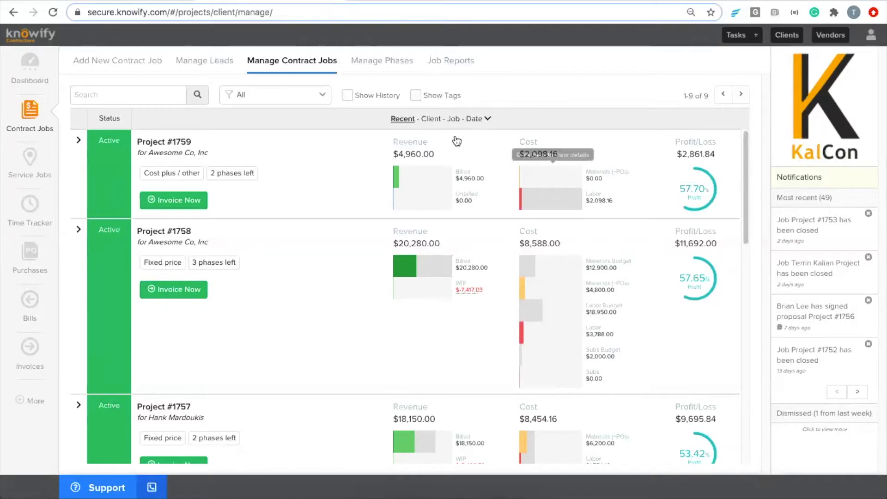
pyautogui.click(830, 35)
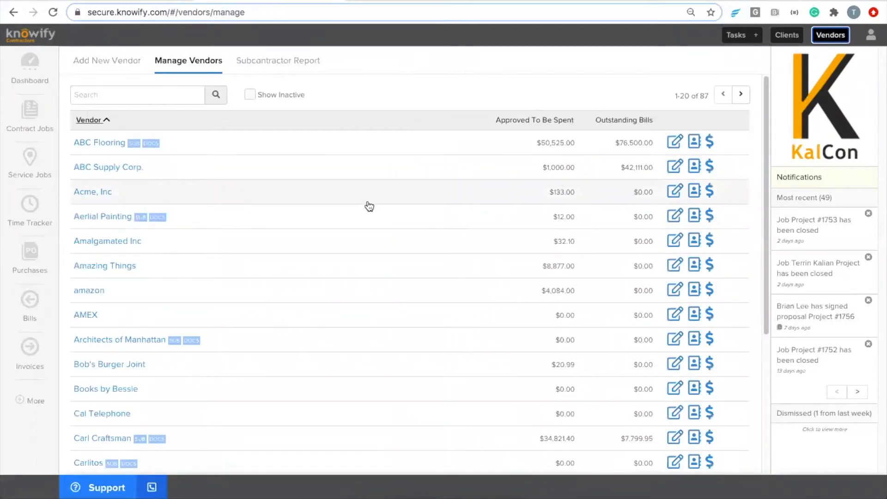
# Start a new vendor with a person's name, fill its address from lookup, and mark it a subcontractor.
pyautogui.click(124, 64)
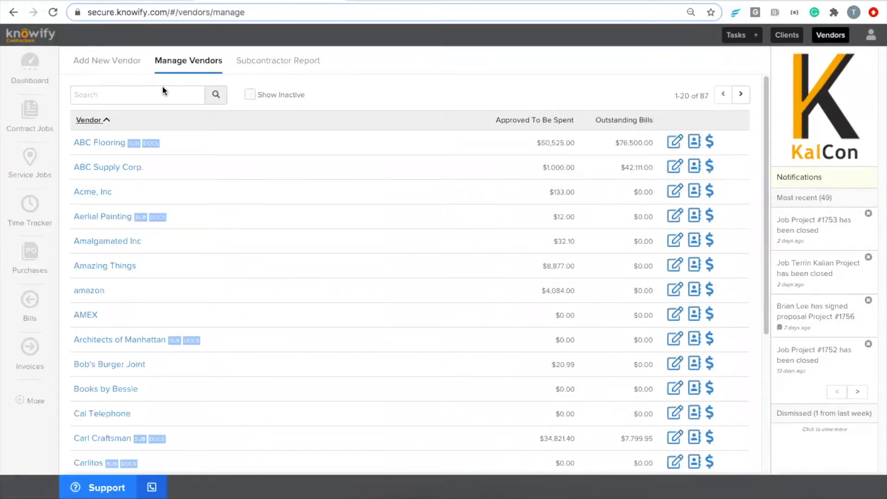
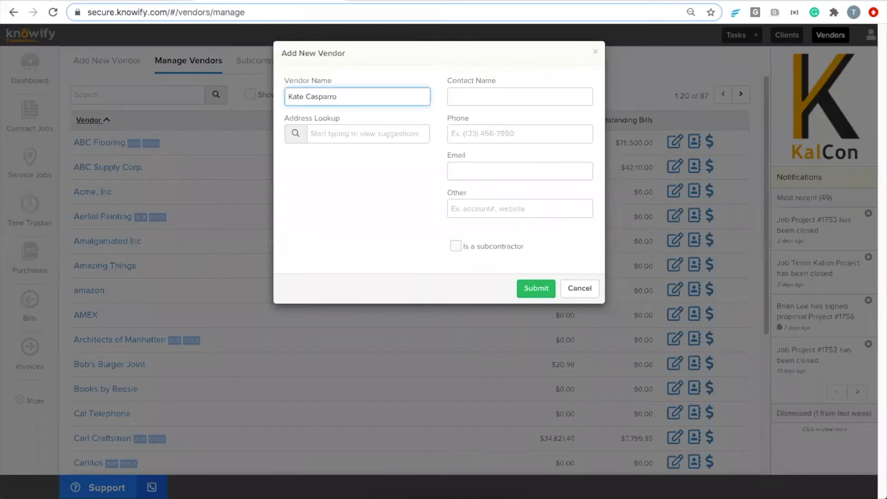
pyautogui.click(382, 137)
pyautogui.write('526')
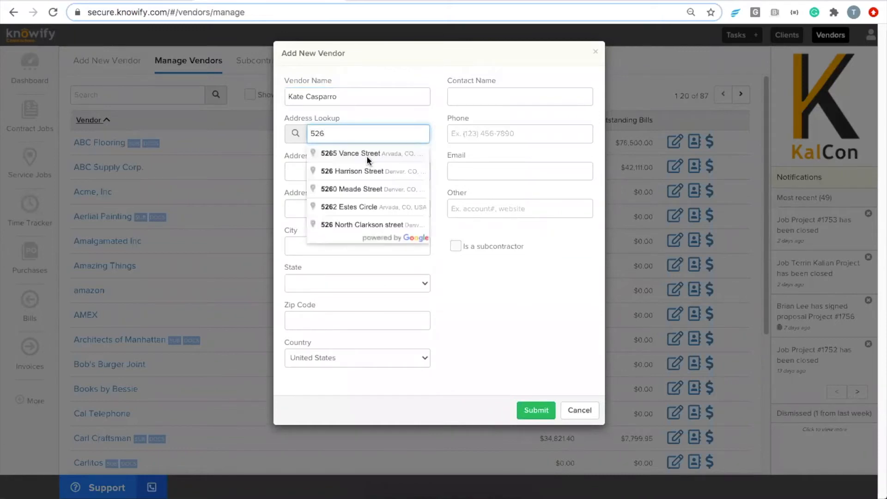
pyautogui.click(368, 155)
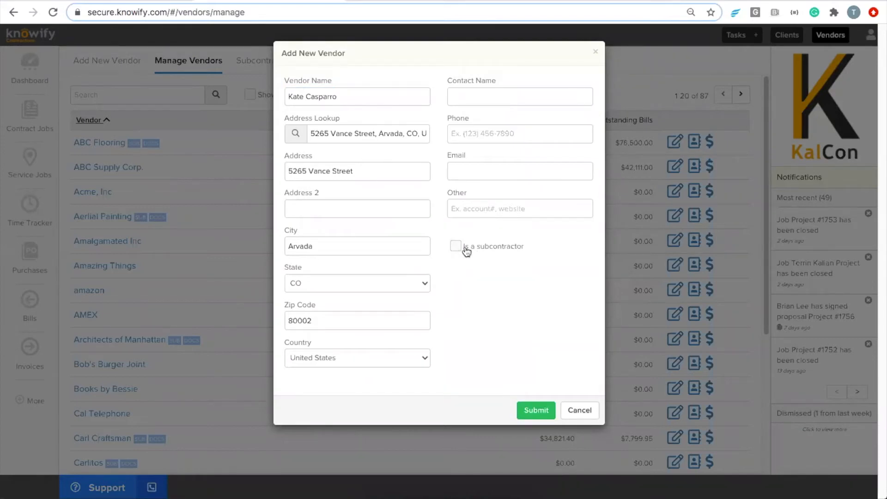
pyautogui.moveTo(464, 250); pyautogui.dragTo(528, 250)
pyautogui.click(528, 250)
pyautogui.click(456, 246)
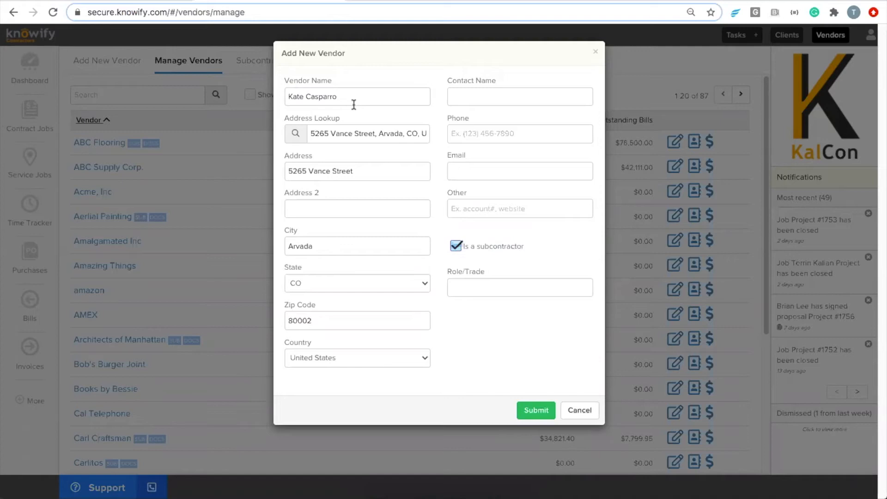
# Rename the vendor to an Electrical Contracting business, add the contact's full name, and submit.
pyautogui.moveTo(327, 98); pyautogui.dragTo(283, 96)
pyautogui.click(389, 100)
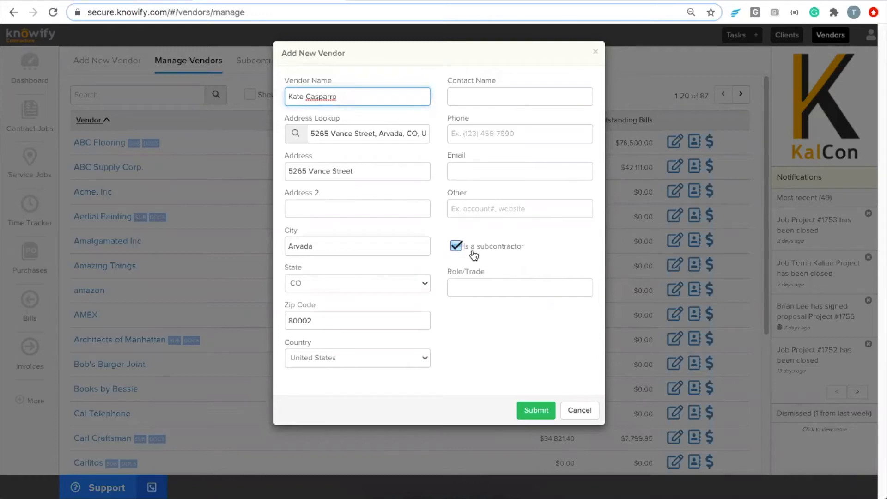
pyautogui.hotkey('alt', 'BackSpace')
pyautogui.write("'s Elecv")
pyautogui.write('rical Contracting')
pyautogui.click(517, 98)
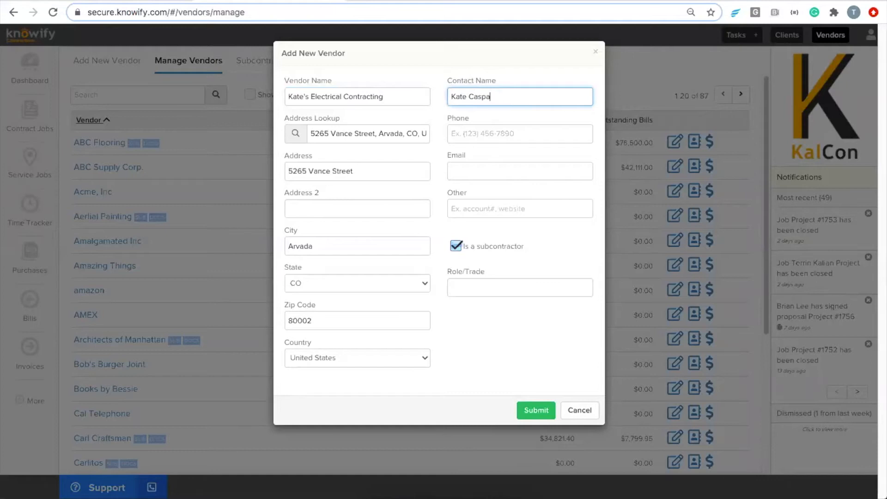
pyautogui.click(534, 408)
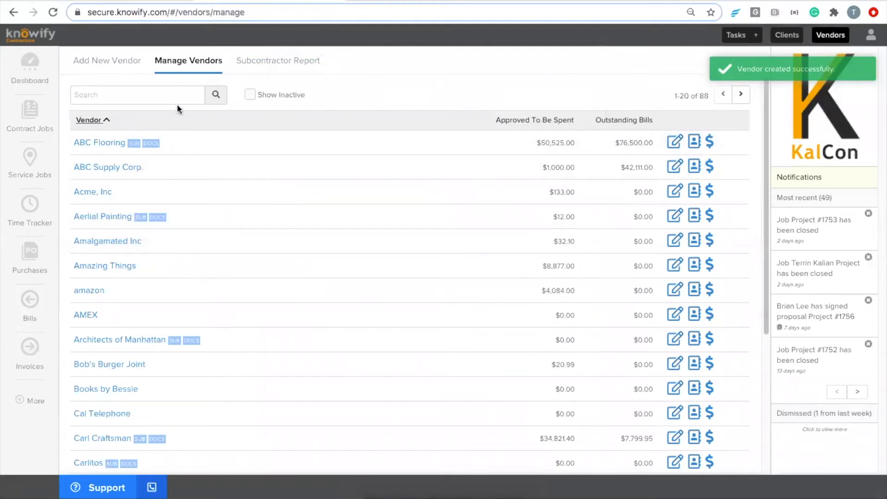
# Return to the Manage Contract Jobs list from the sidebar.
pyautogui.click(48, 113)
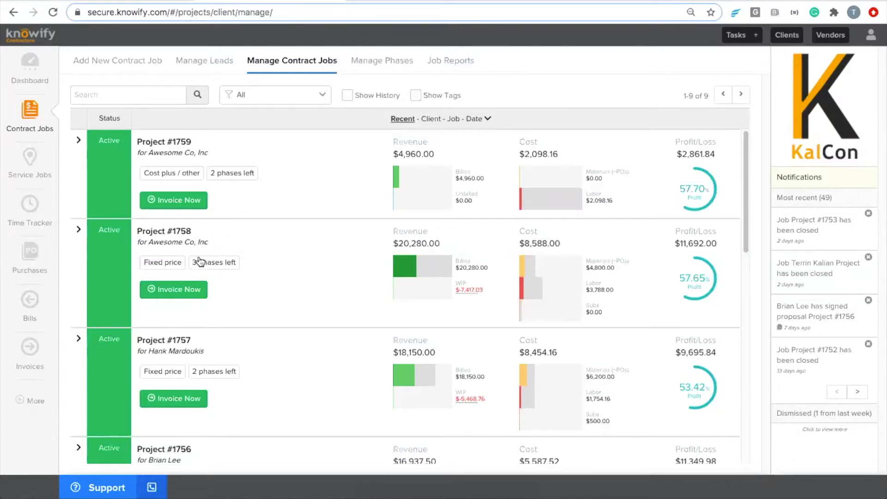
# Start a new bill and choose the new electrical contracting vendor.
pyautogui.click(32, 309)
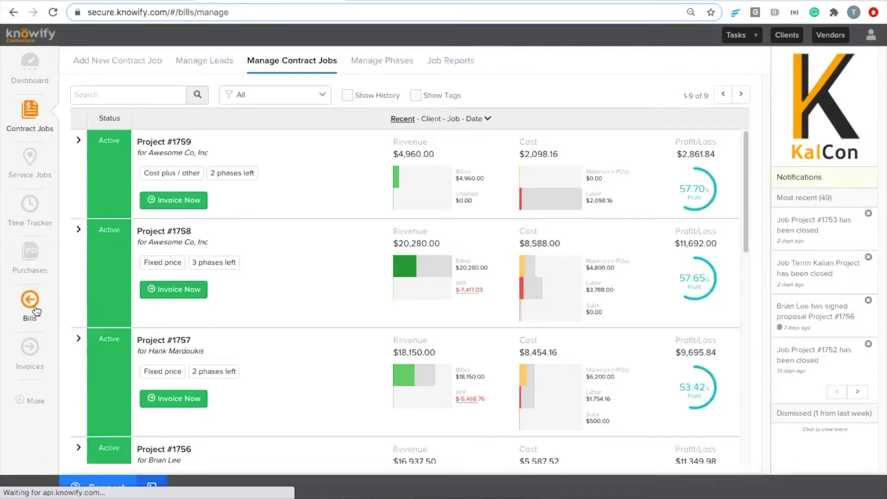
pyautogui.click(103, 62)
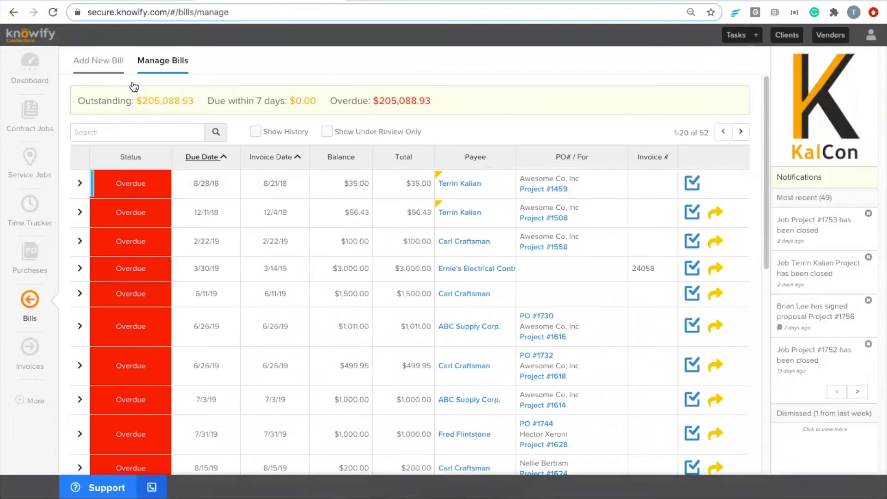
pyautogui.click(135, 157)
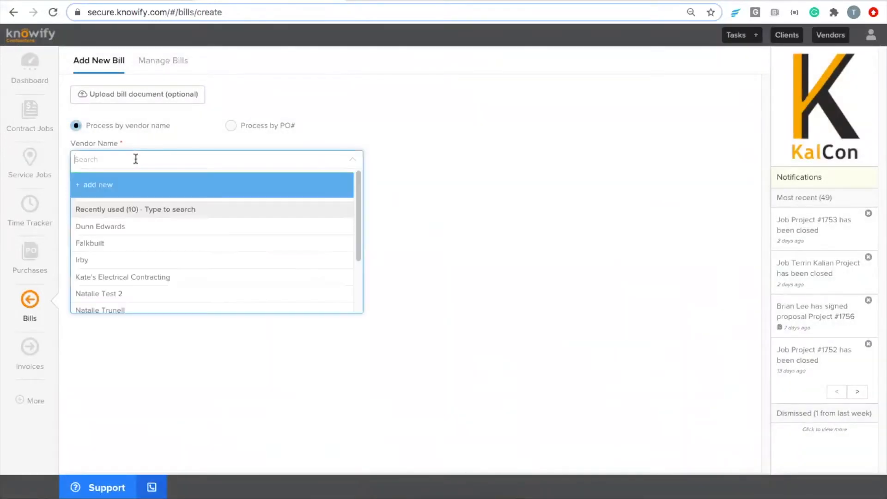
pyautogui.write('kate')
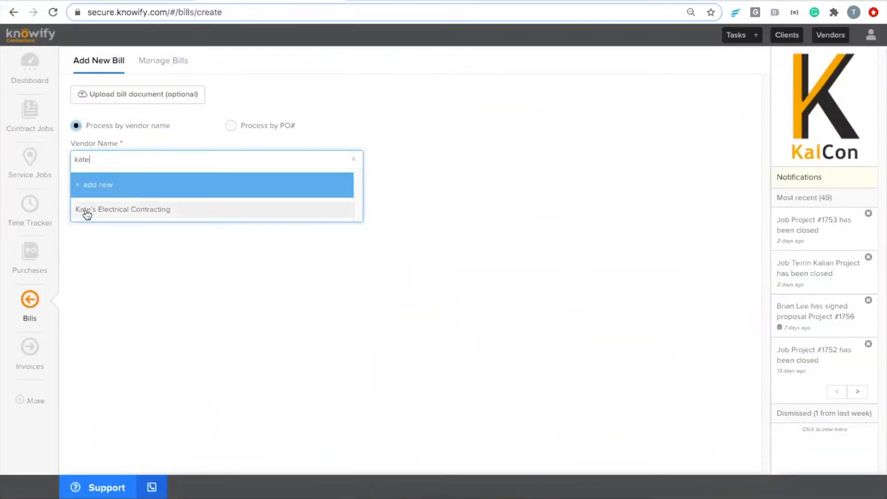
pyautogui.click(81, 209)
# Add an Electrical Work line at 1000 for Project #1758: Framing and submit the bill.
pyautogui.click(123, 288)
pyautogui.click(155, 292)
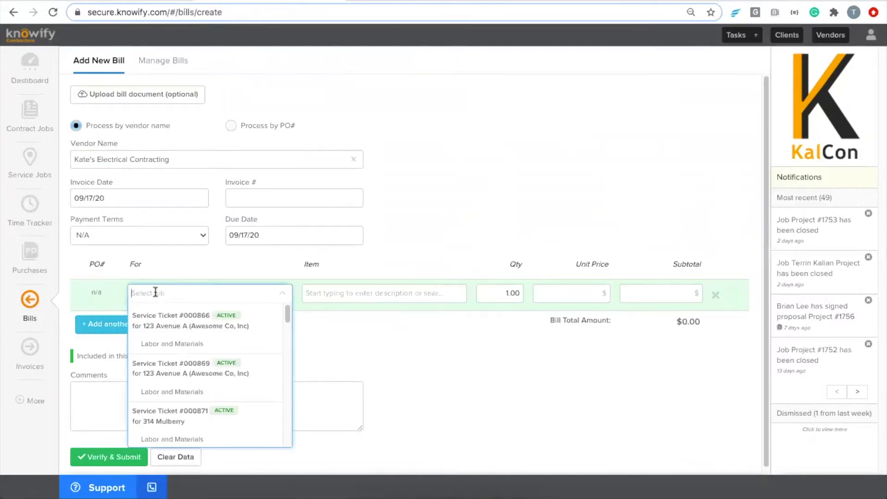
pyautogui.write('1758')
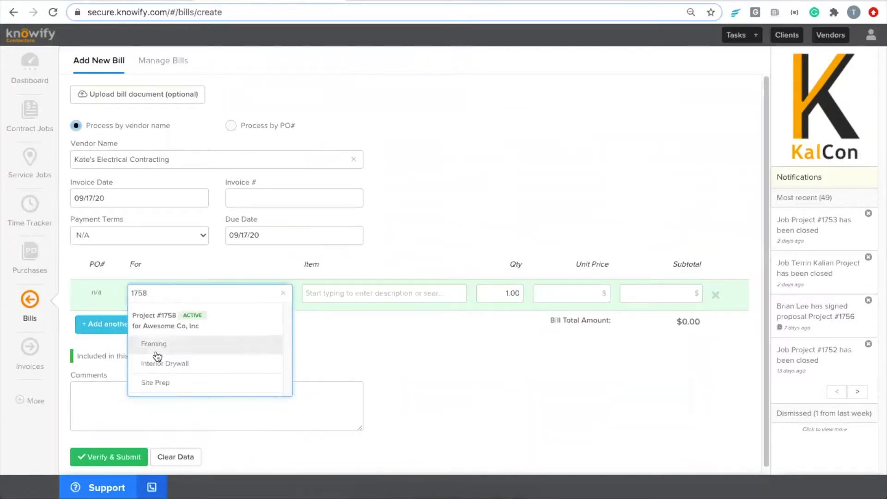
pyautogui.click(178, 345)
pyautogui.click(369, 296)
pyautogui.write('Electrical')
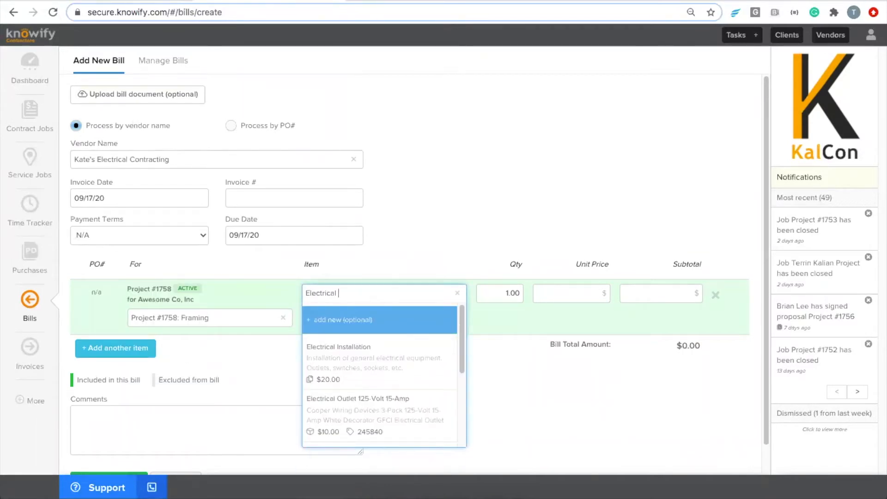
pyautogui.write(' Work')
pyautogui.press('Tab')
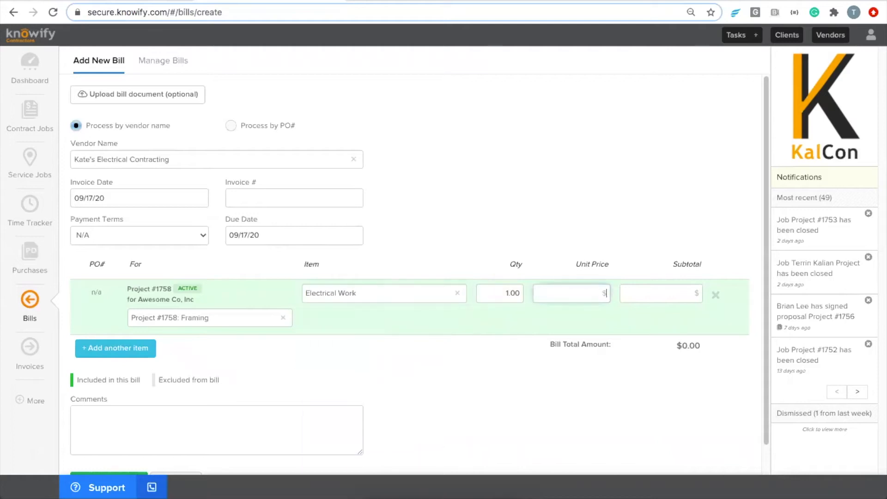
pyautogui.write('1000')
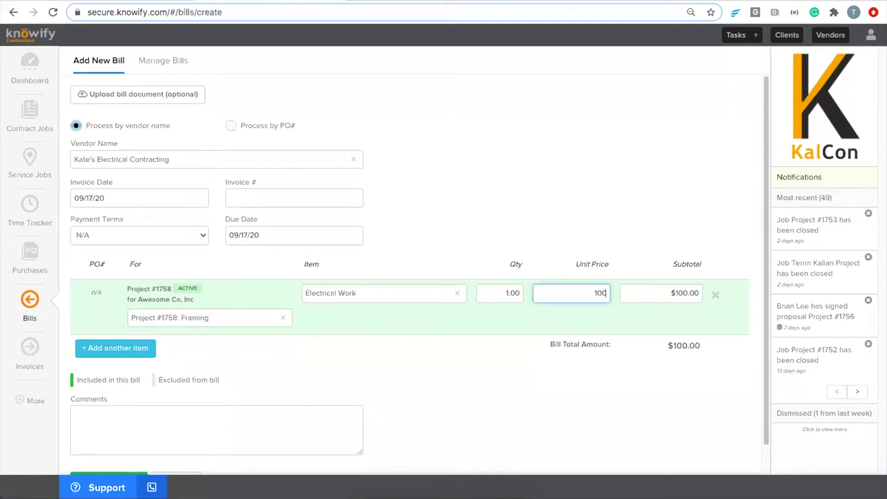
pyautogui.scroll(-1, 423, 190)
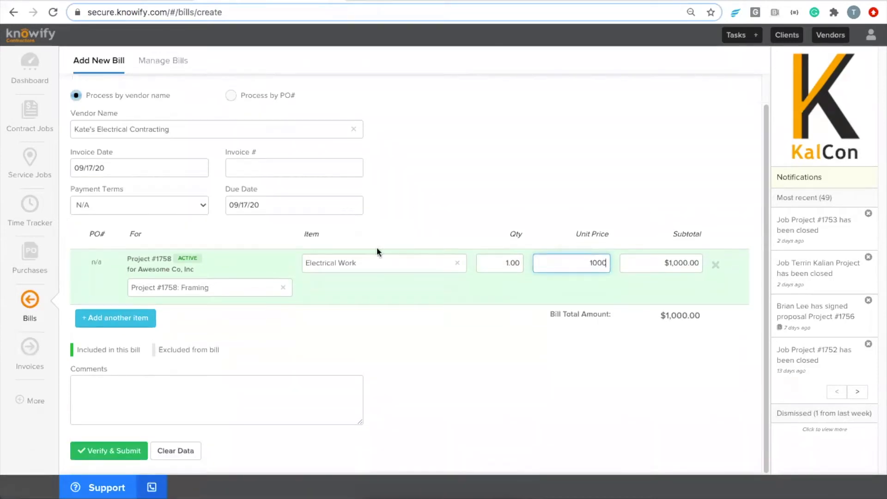
pyautogui.click(143, 445)
pyautogui.click(534, 202)
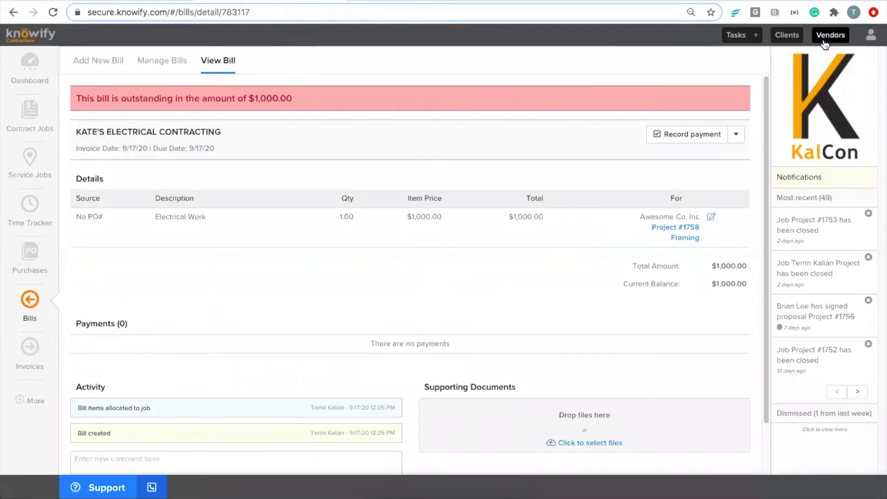
# Expand Project #1758's costs in Contract Jobs, showing $1,000.00 subs and $9,588.00 total.
pyautogui.click(52, 115)
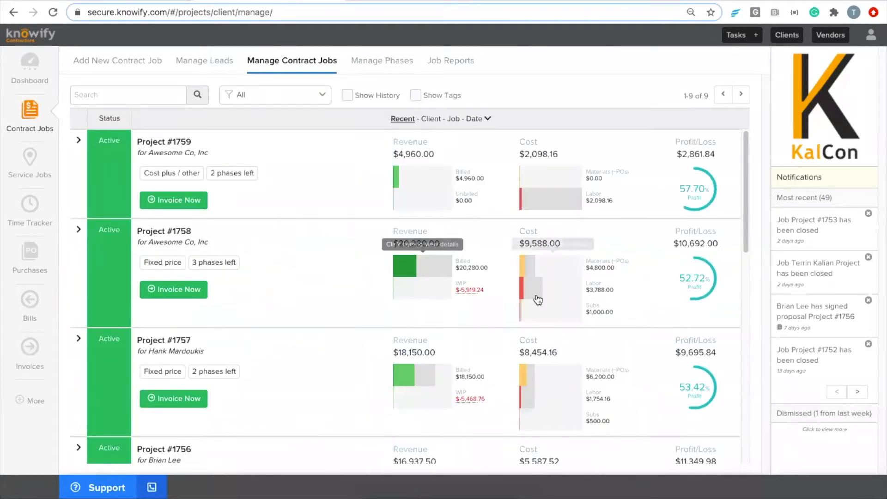
pyautogui.click(528, 293)
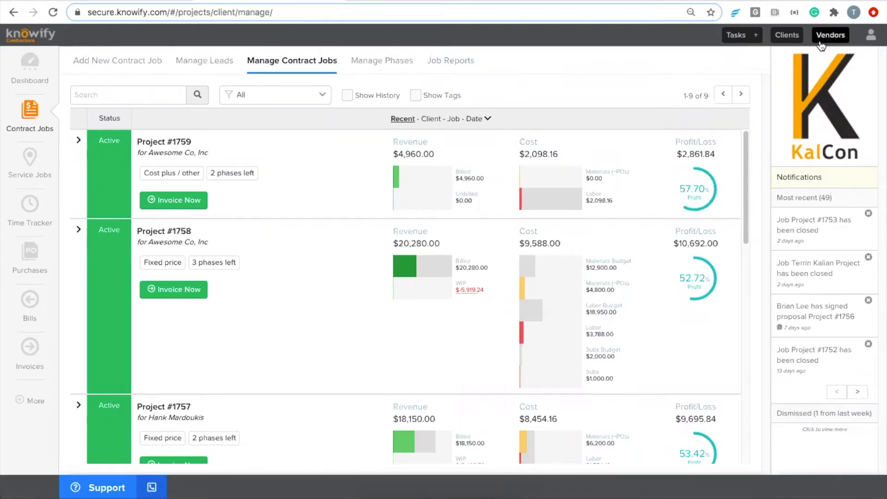
# Start a new cash/debit expense purchase from the electrical contracting vendor.
pyautogui.click(34, 256)
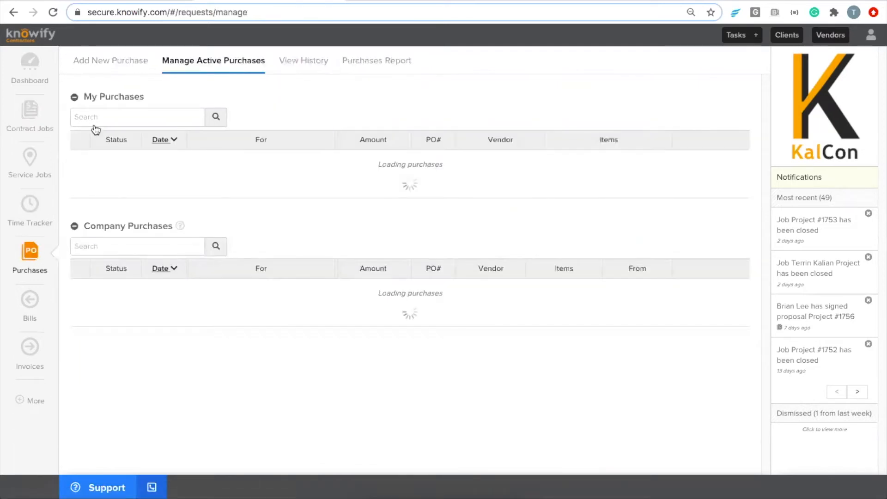
pyautogui.click(118, 64)
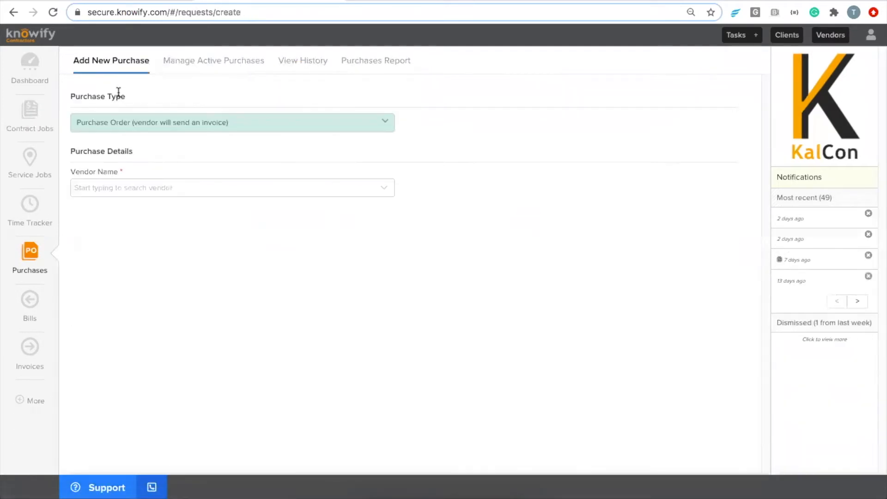
pyautogui.click(131, 120)
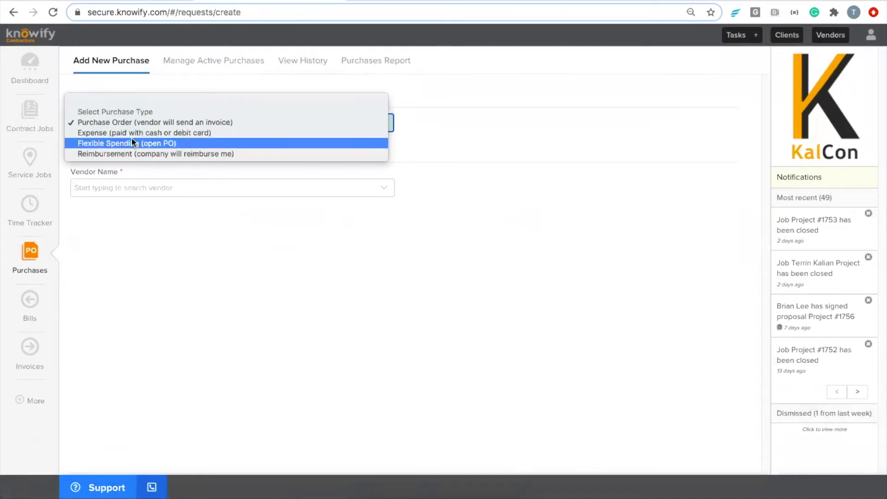
pyautogui.click(149, 187)
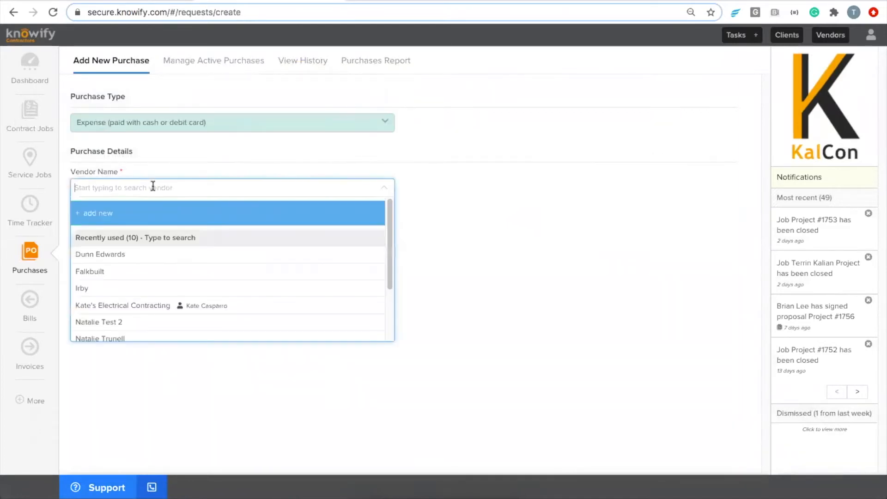
pyautogui.write('kate')
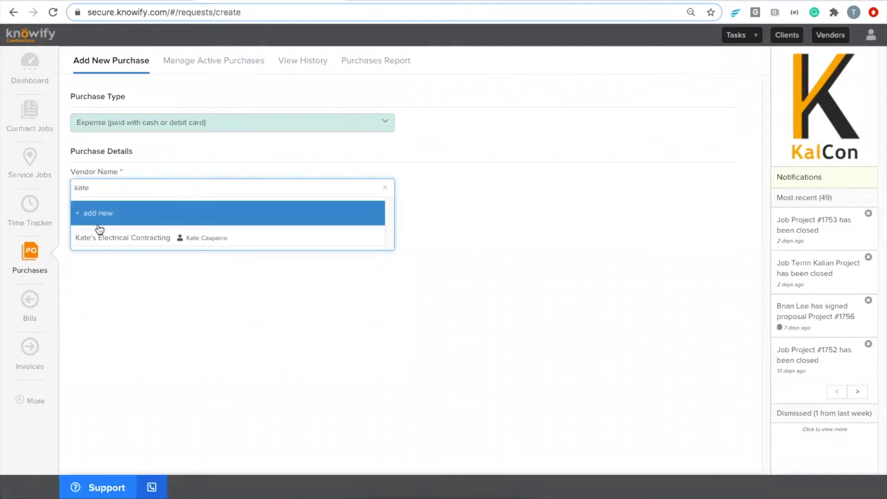
pyautogui.click(102, 236)
# Add an Electrical Work item at $500 for Project #1758 Framing and submit it as PO# 1849.
pyautogui.click(166, 250)
pyautogui.write('Electrical Wor')
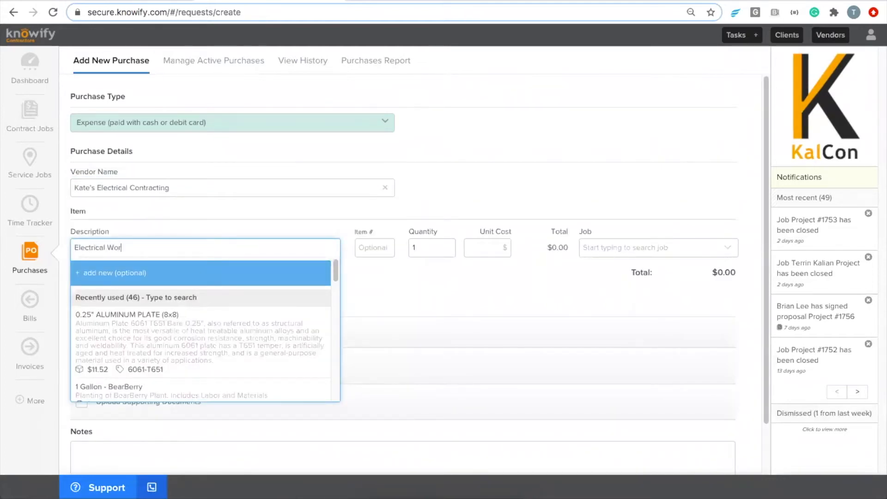
pyautogui.write('k')
pyautogui.press('Tab')
pyautogui.press('Tab')
pyautogui.press('Tab')
pyautogui.write('500')
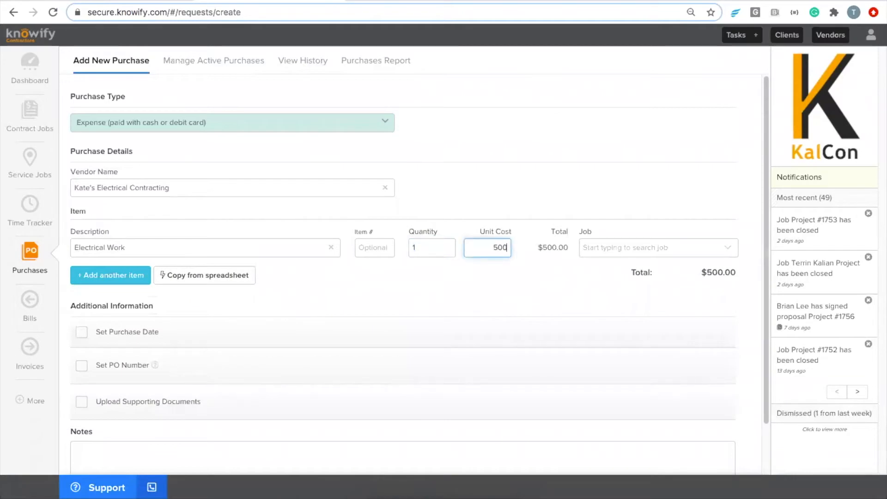
pyautogui.press('Tab')
pyautogui.write('1758')
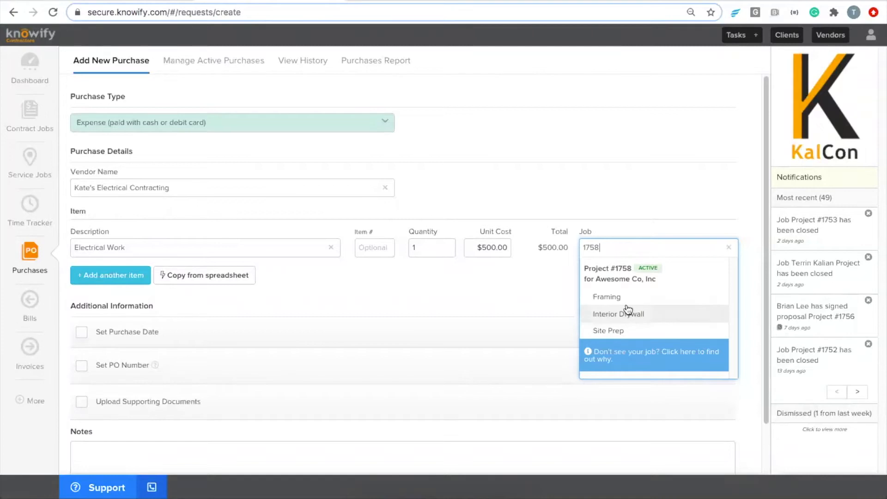
pyautogui.click(607, 298)
pyautogui.scroll(-2, 438, 273)
pyautogui.click(128, 457)
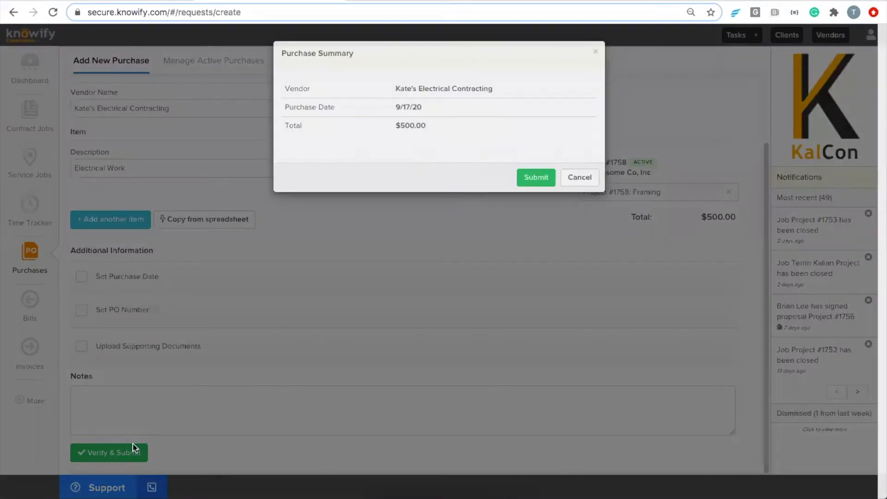
pyautogui.click(523, 187)
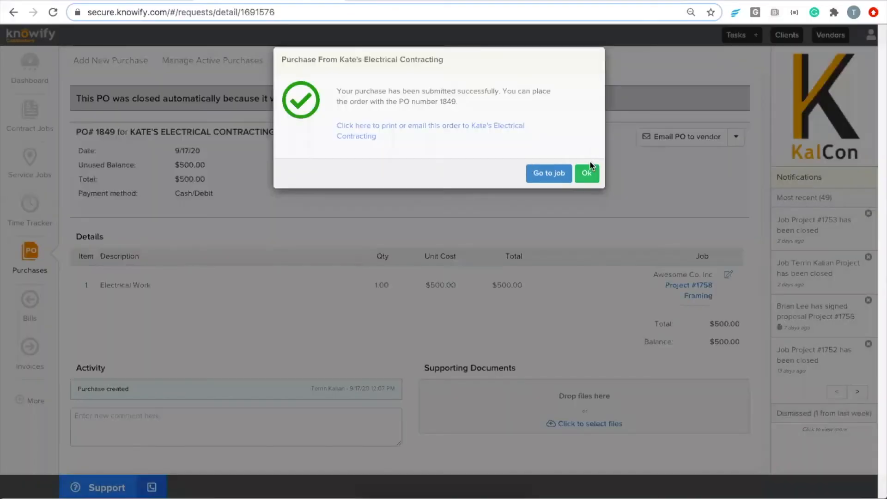
pyautogui.click(590, 169)
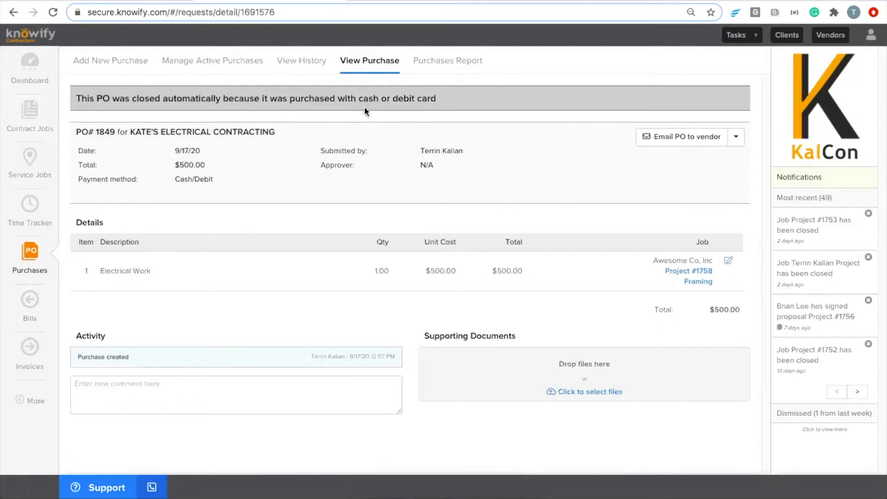
# Review Project #1758's expanded cost breakdown, then start a new contract job, Project #1760.
pyautogui.click(55, 129)
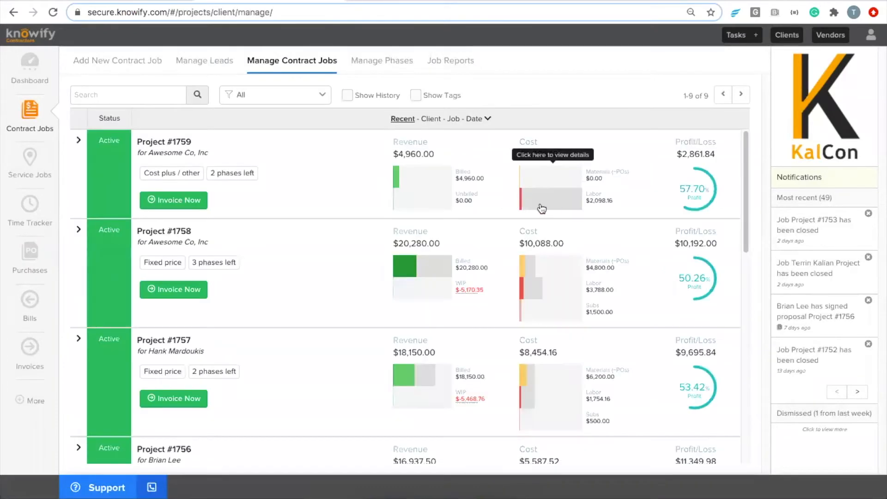
pyautogui.click(541, 323)
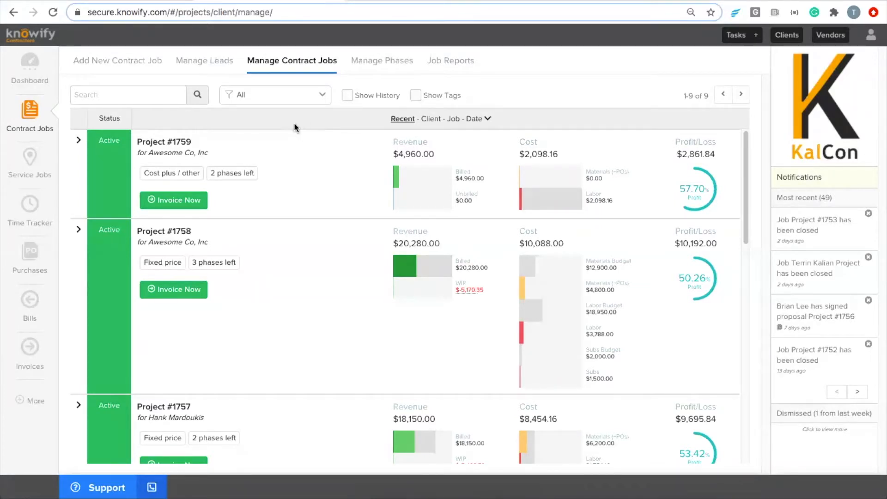
pyautogui.click(139, 65)
# Make Project #1760 a fixed-price, professional-costing job for Awesome Co, Inc at the client's address.
pyautogui.click(162, 158)
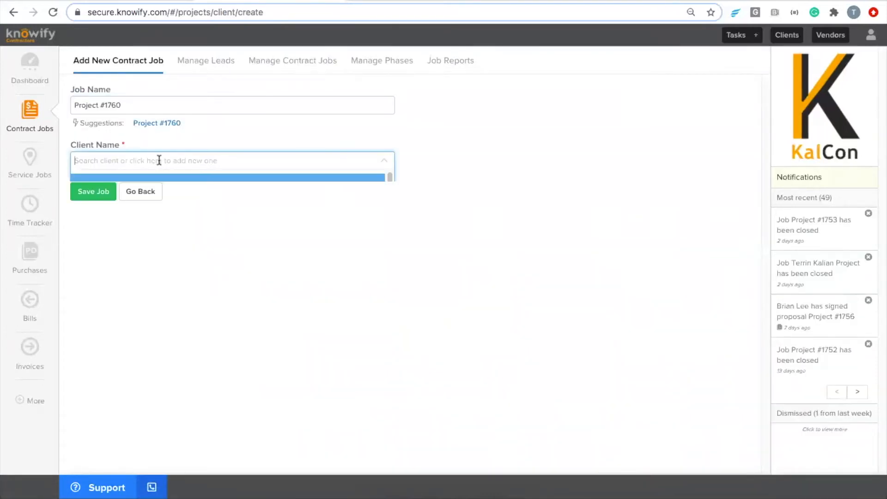
pyautogui.click(154, 232)
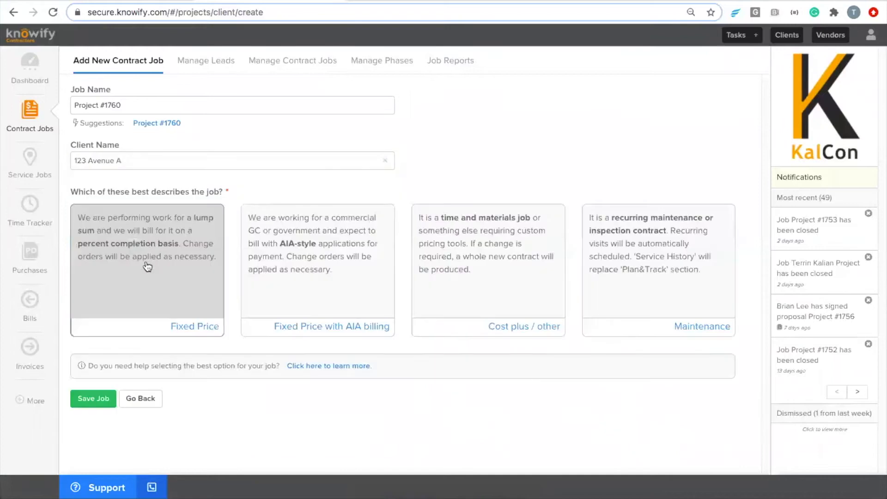
pyautogui.click(200, 267)
pyautogui.scroll(-4, 470, 281)
pyautogui.click(470, 281)
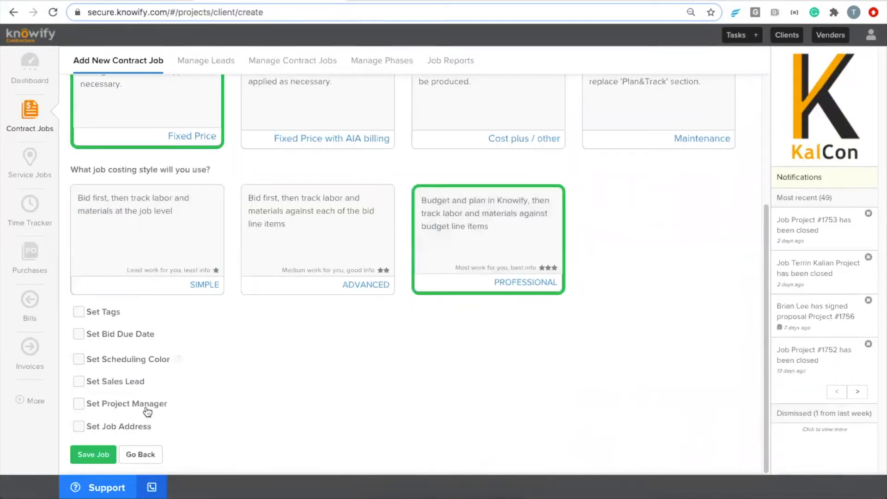
pyautogui.click(80, 425)
pyautogui.scroll(-2, 90, 420)
pyautogui.click(97, 420)
pyautogui.scroll(-3, 97, 423)
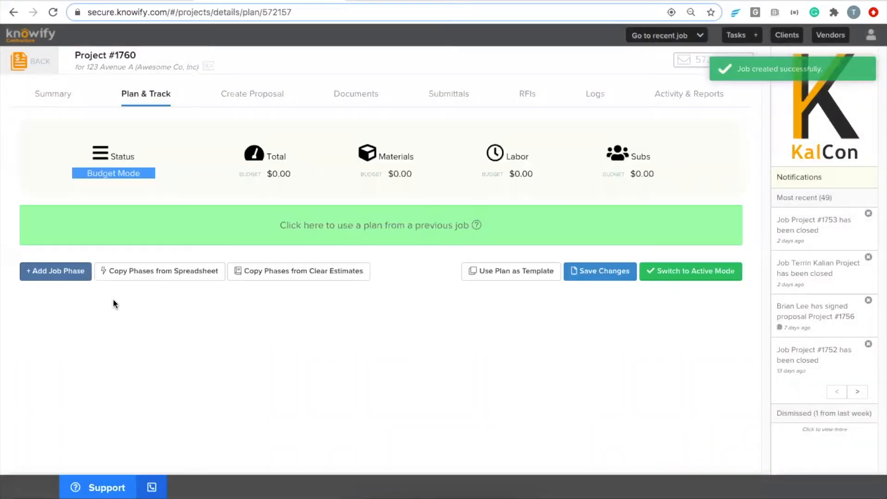
# Add an Electrical Work phase to Project #1760 with a $5,000 subcontractor budget.
pyautogui.click(80, 273)
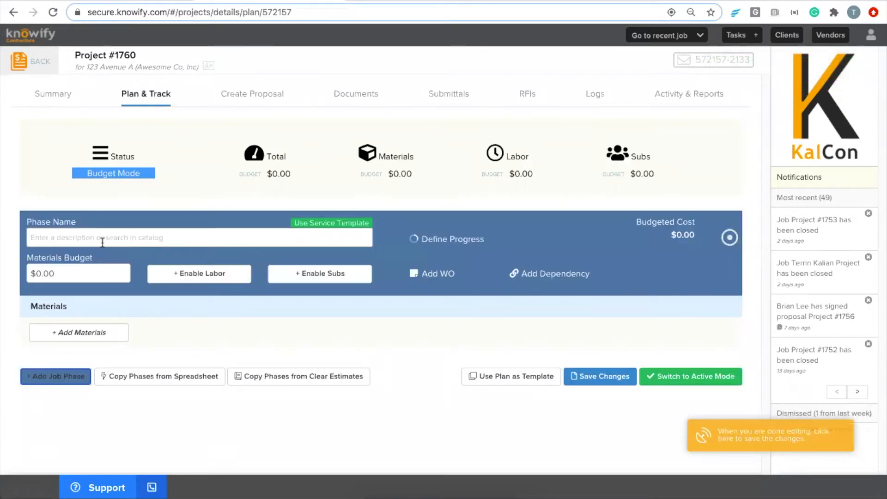
pyautogui.click(102, 239)
pyautogui.write('Electrical Work')
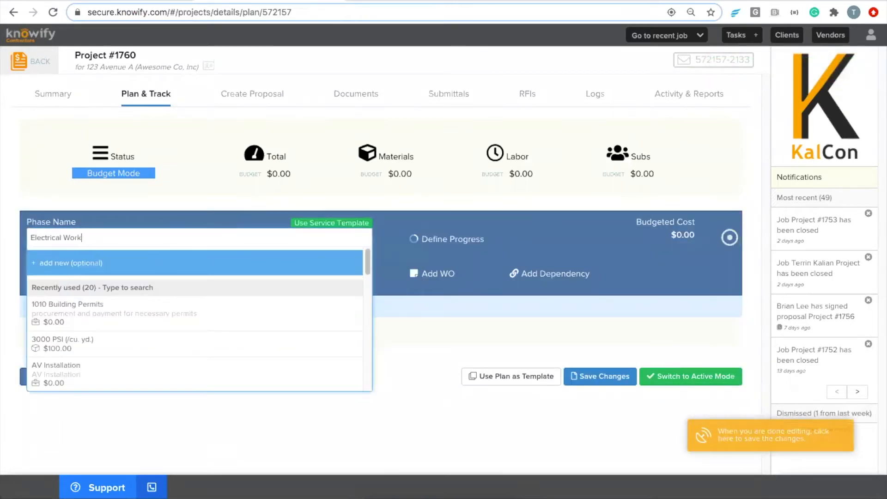
pyautogui.press('Return')
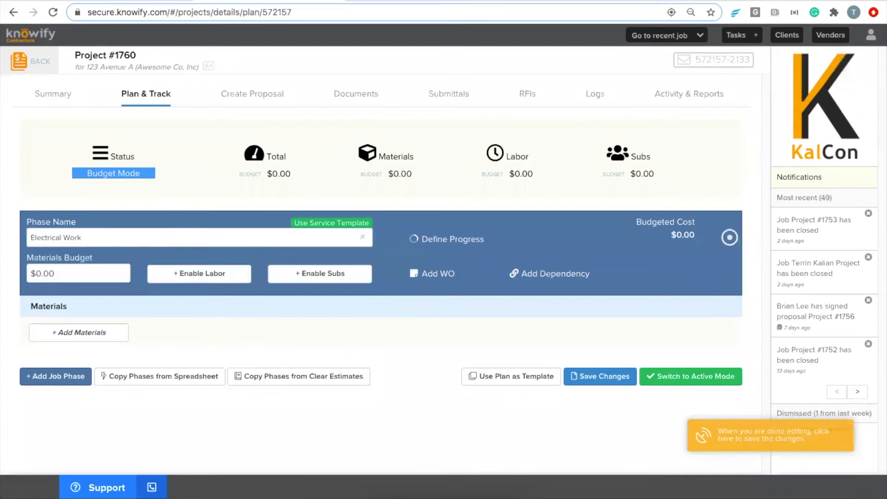
pyautogui.click(316, 284)
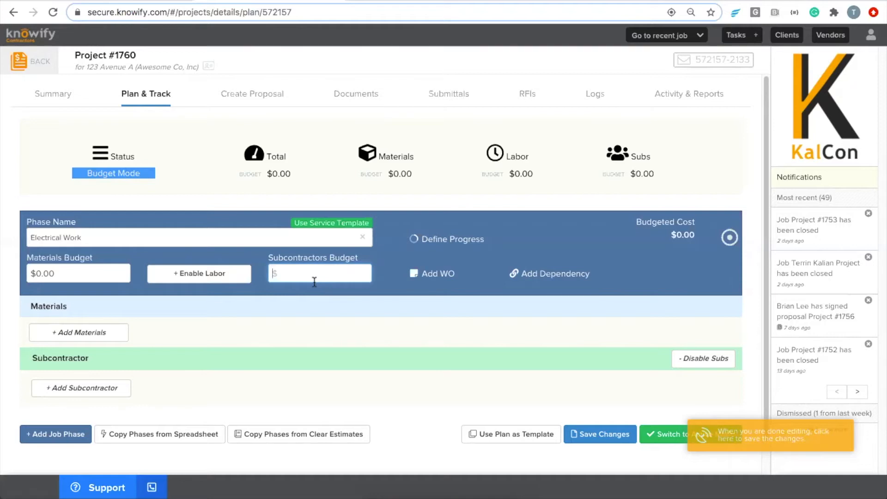
pyautogui.write('5000')
pyautogui.click(347, 193)
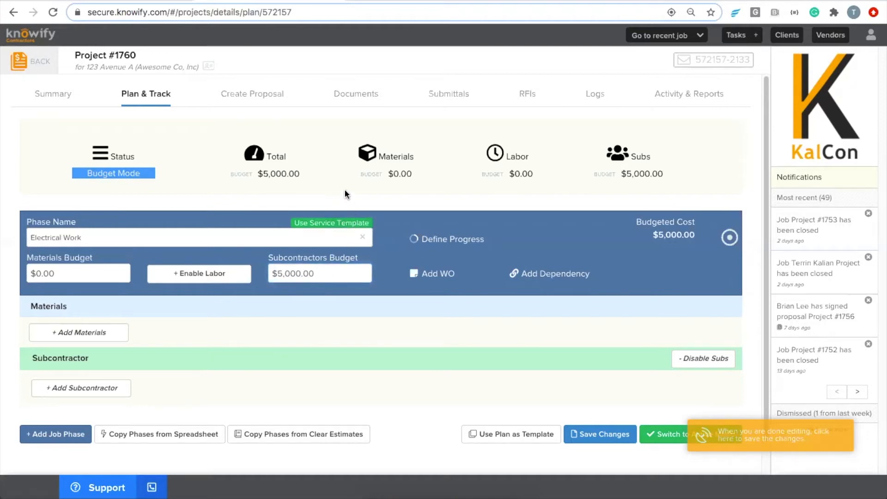
pyautogui.scroll(-1, 296, 305)
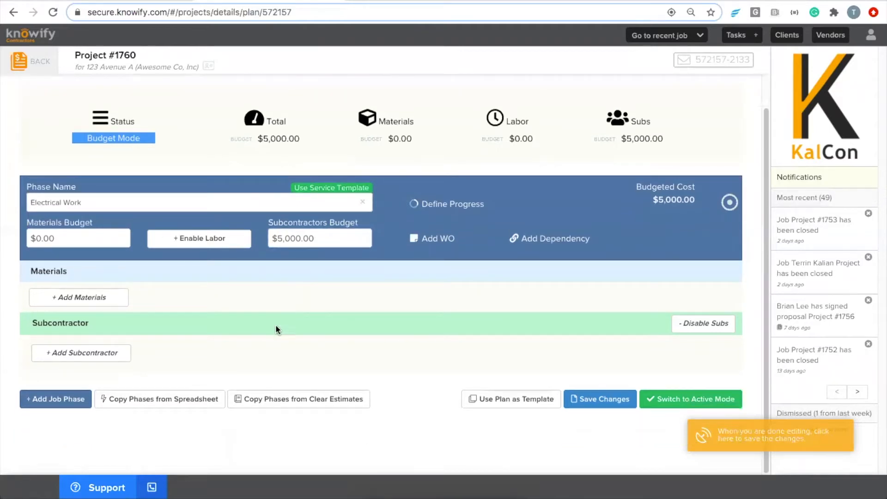
# Add a second phase named Flooring to Project #1760's plan.
pyautogui.click(59, 402)
pyautogui.click(99, 262)
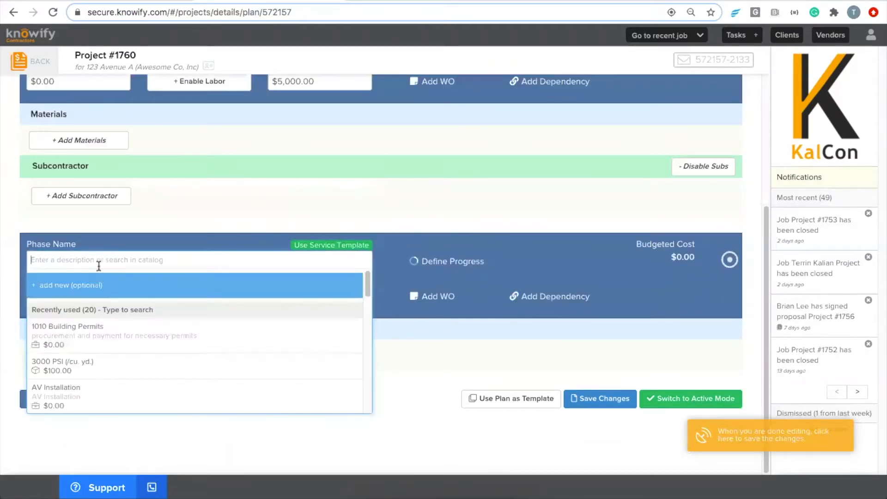
pyautogui.scroll(2, 106, 275)
pyautogui.write('Flooring')
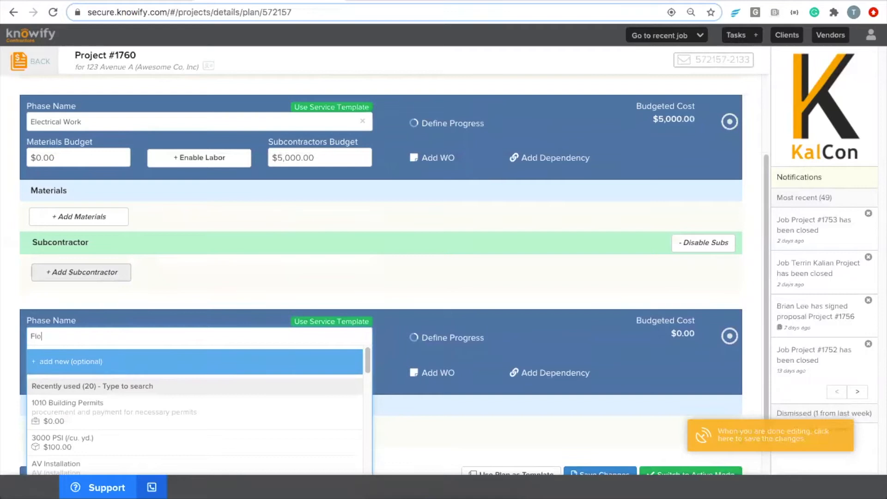
pyautogui.press('Return')
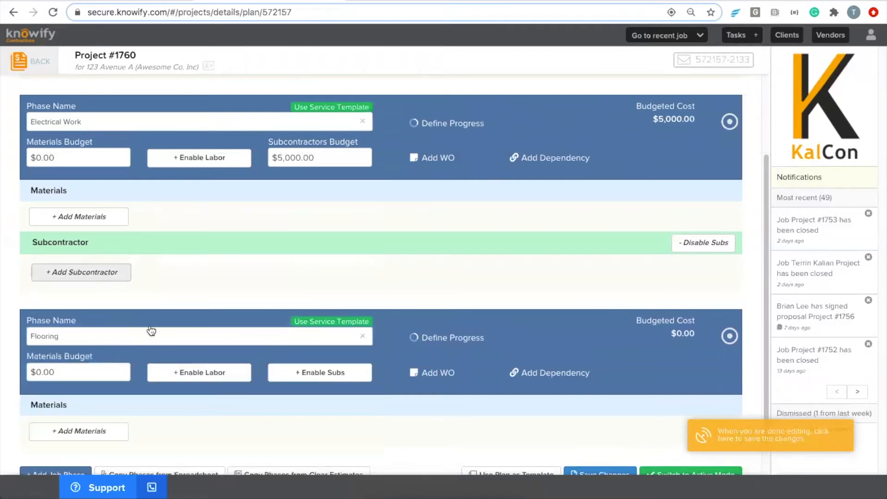
# Give the Flooring phase a $4,000 subcontractors budget, bringing the total to $9,000.
pyautogui.click(298, 379)
pyautogui.write('4000')
pyautogui.click(325, 292)
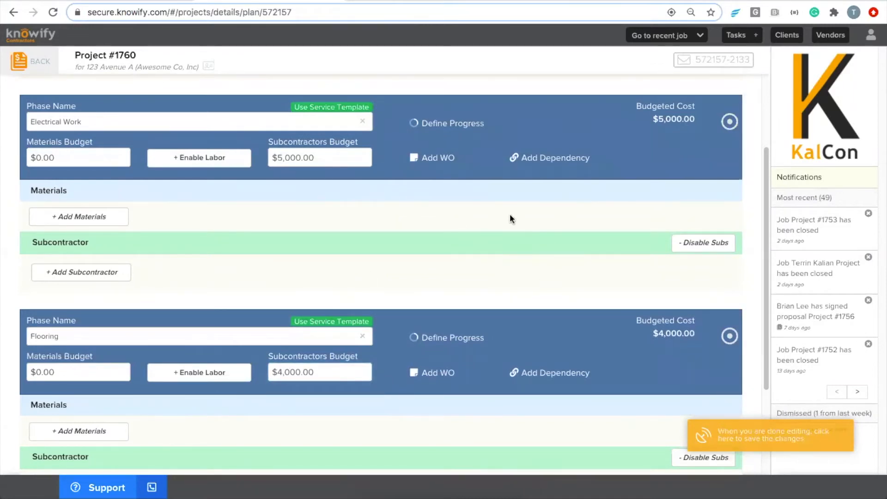
pyautogui.scroll(2, 495, 278)
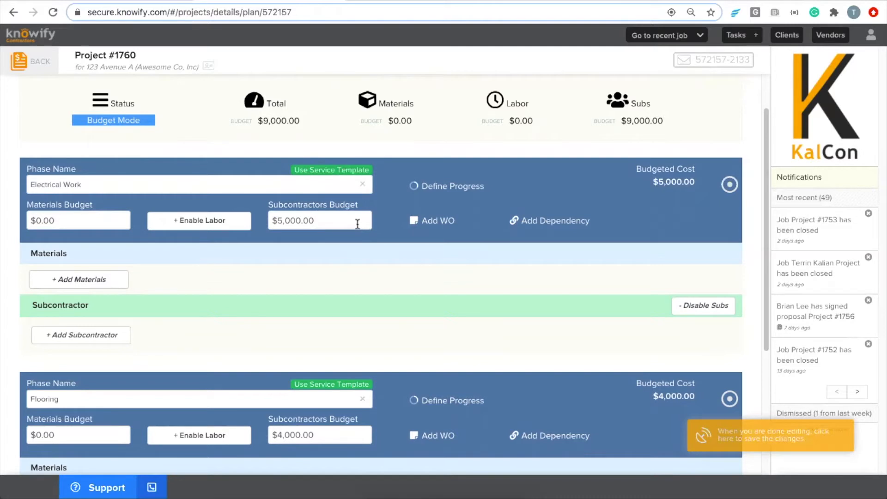
pyautogui.scroll(-5, 329, 247)
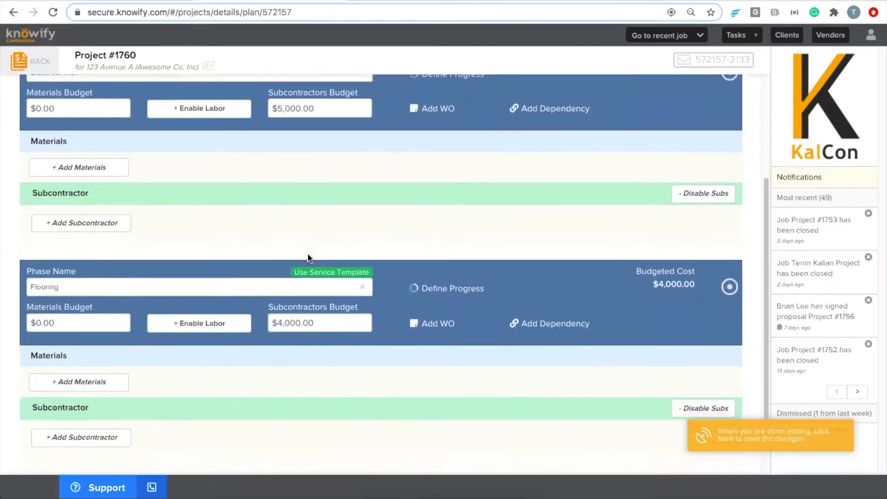
pyautogui.scroll(-2, 322, 379)
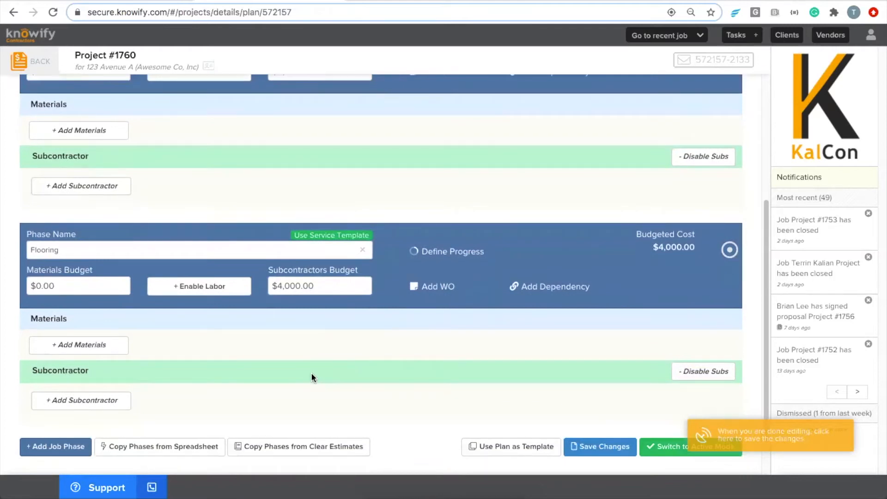
# Assign ABC Flooring to the Flooring phase with a $4,000 contract value, creating PO #1850.
pyautogui.click(77, 406)
pyautogui.click(90, 376)
pyautogui.write('floor')
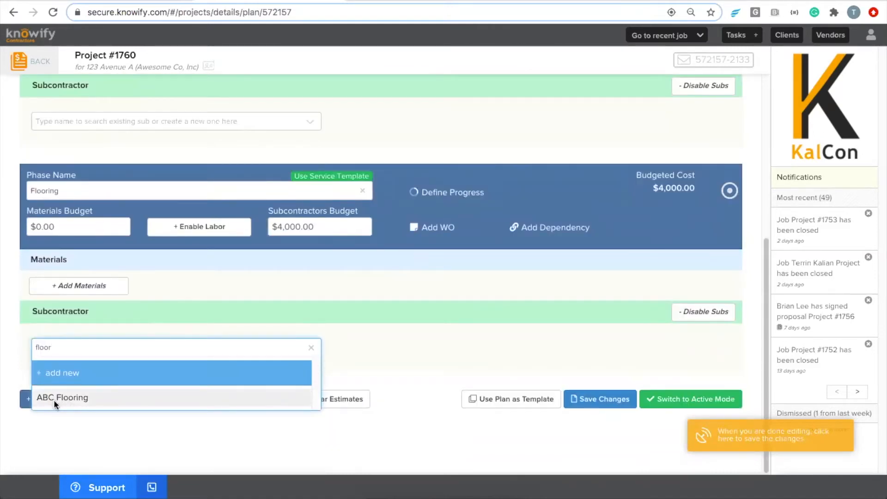
pyautogui.click(57, 401)
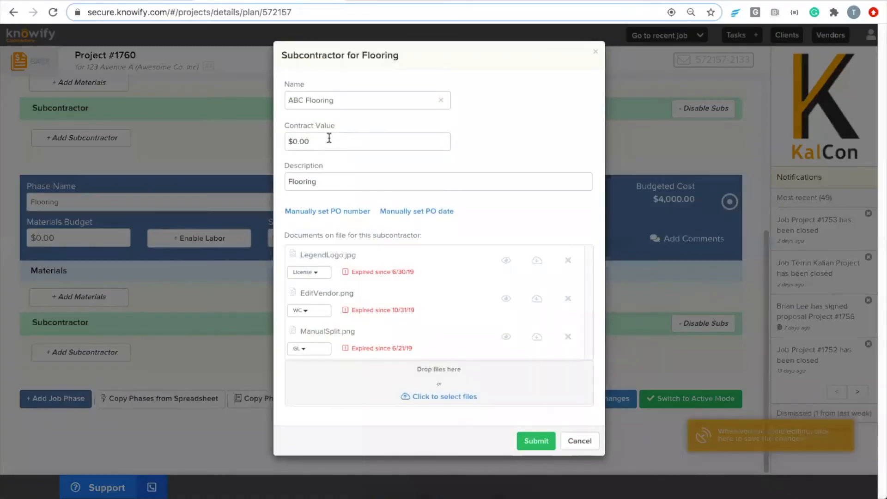
pyautogui.click(329, 139)
pyautogui.write('4000')
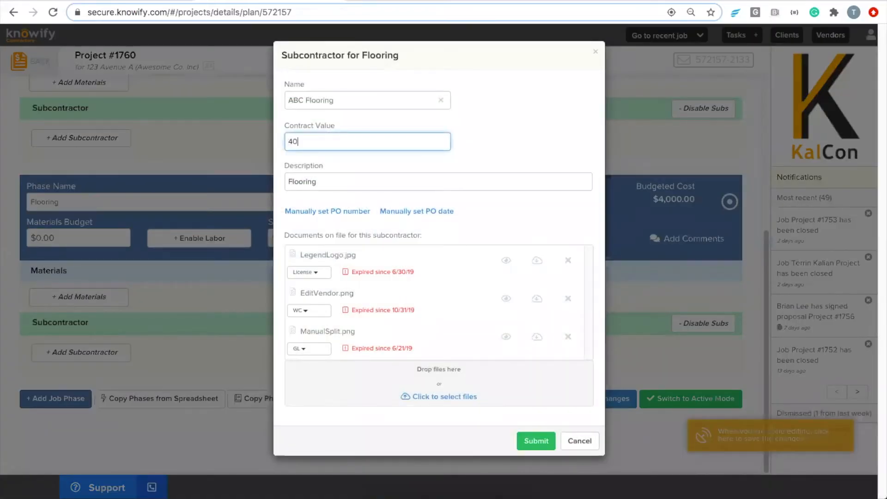
pyautogui.click(533, 111)
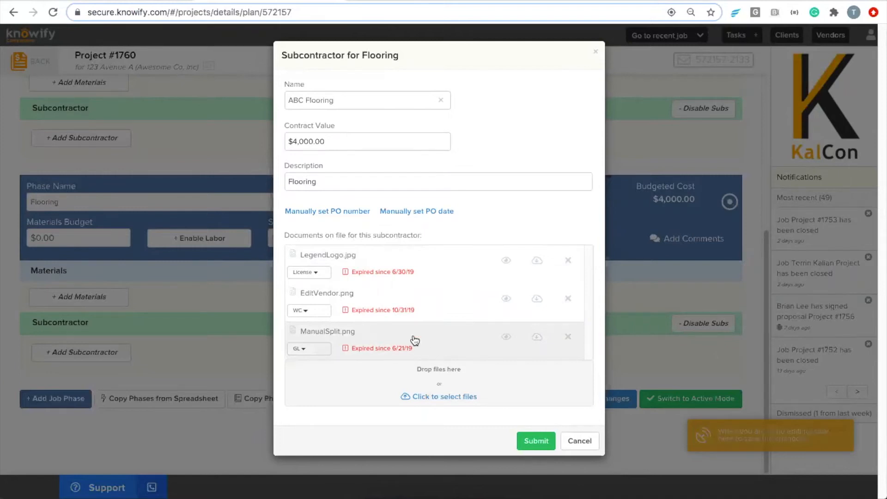
pyautogui.click(539, 445)
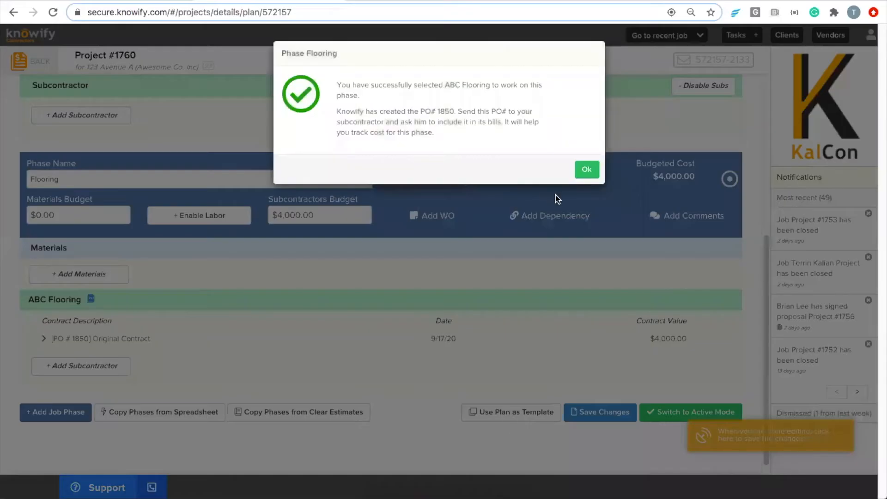
pyautogui.click(587, 170)
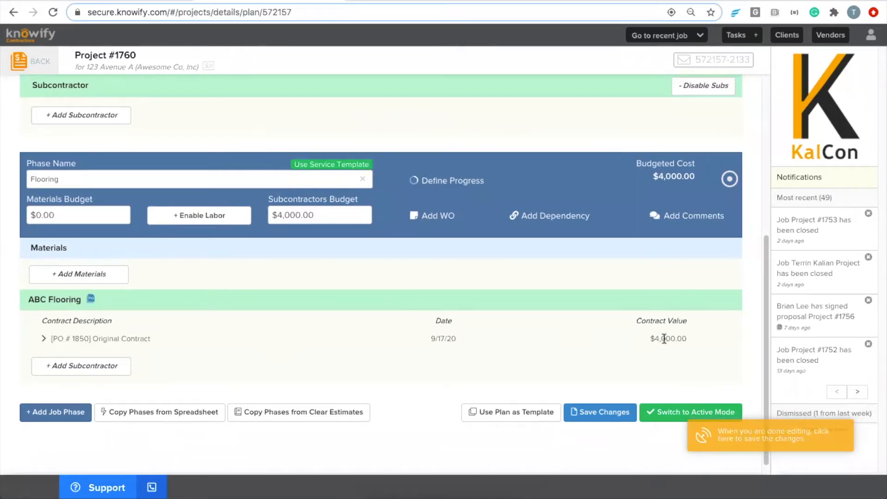
# Save the Project #1760 plan and switch it to Active Mode.
pyautogui.click(668, 416)
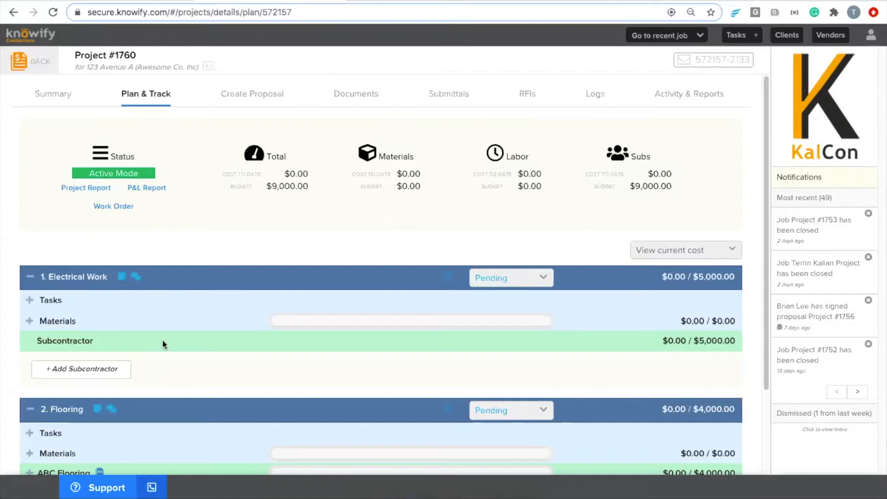
# Assign Kate's Electrical Contracting to Electrical Work with a $5,000 contract, creating PO #1851.
pyautogui.click(65, 369)
pyautogui.click(87, 369)
pyautogui.write('kate')
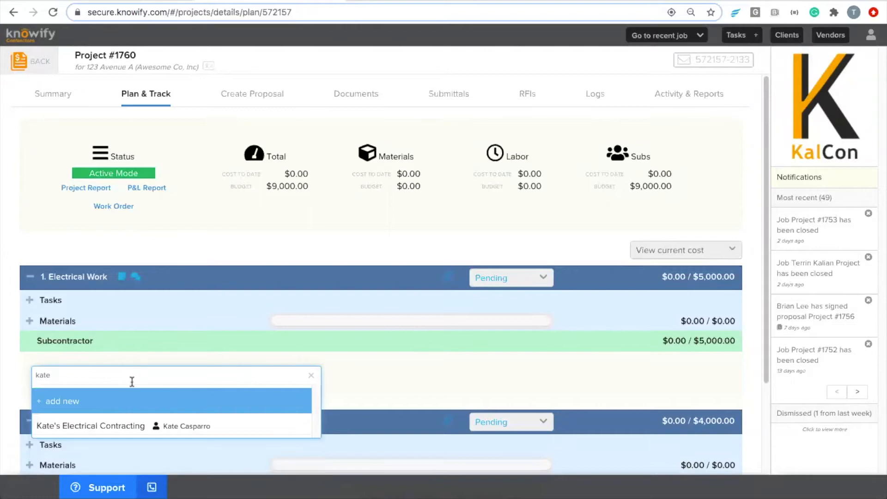
pyautogui.click(120, 424)
pyautogui.click(344, 146)
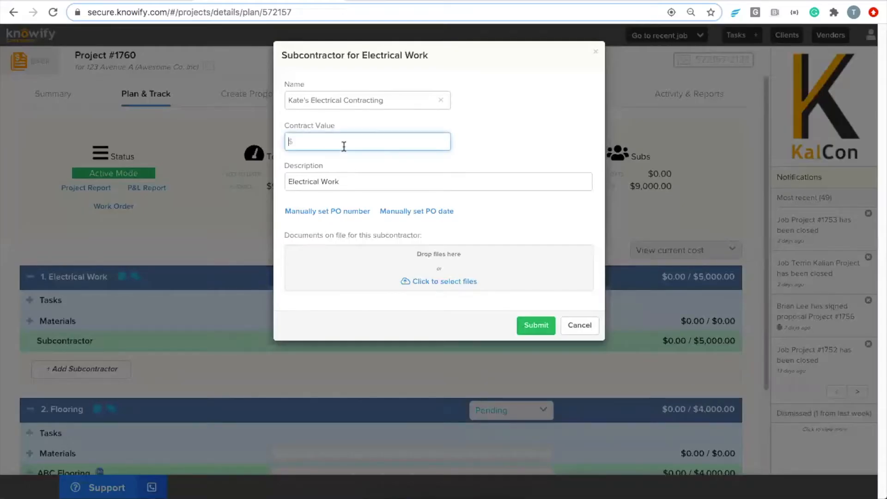
pyautogui.write('5000')
pyautogui.click(521, 157)
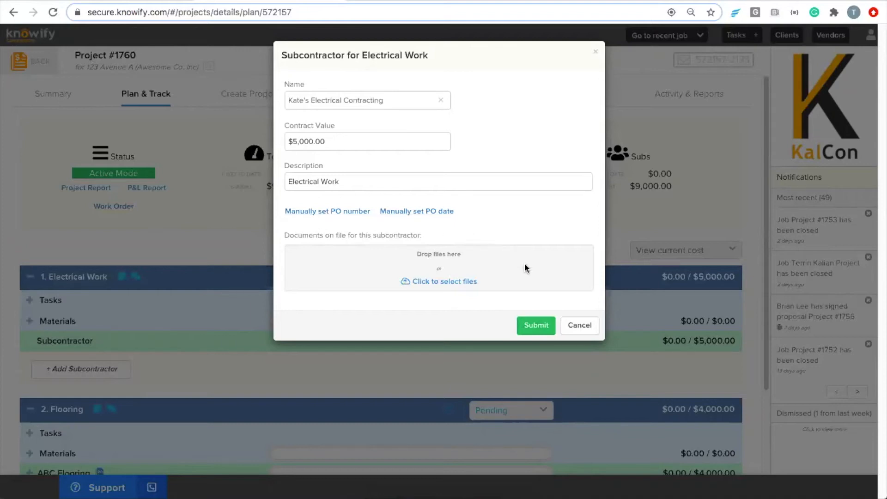
pyautogui.click(537, 328)
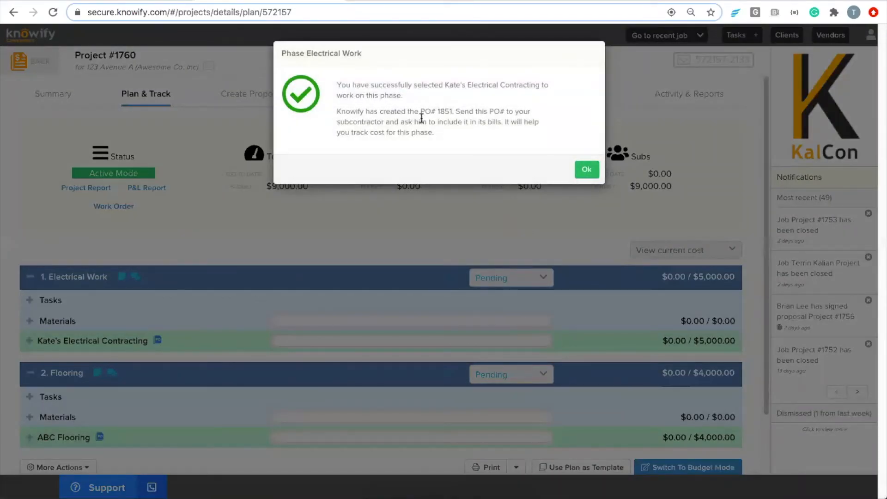
pyautogui.moveTo(419, 112); pyautogui.dragTo(451, 113)
pyautogui.click(443, 107)
pyautogui.click(586, 171)
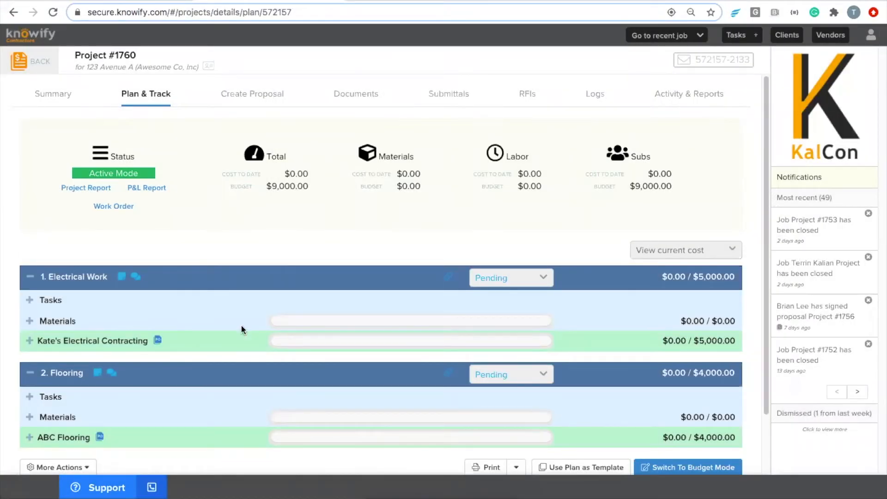
# Create and submit a $2,000 bill from Kate's Electrical Contracting against PO #1851.
pyautogui.click(30, 342)
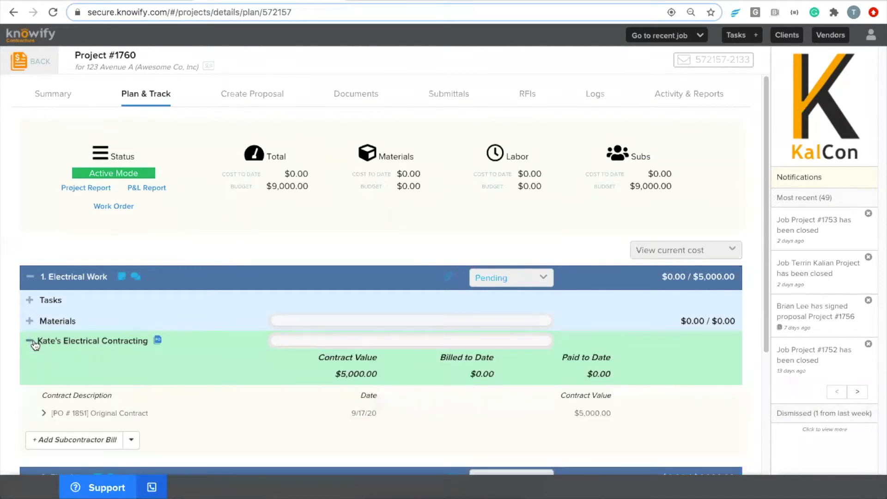
pyautogui.click(67, 442)
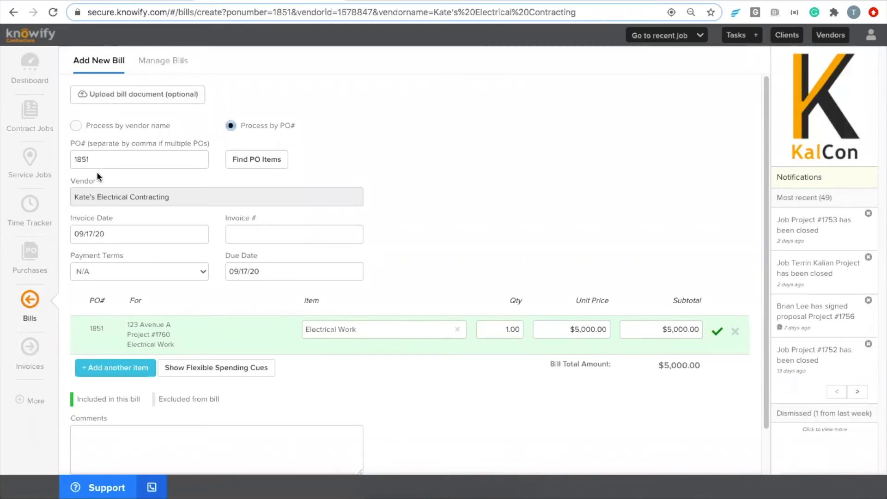
pyautogui.click(595, 331)
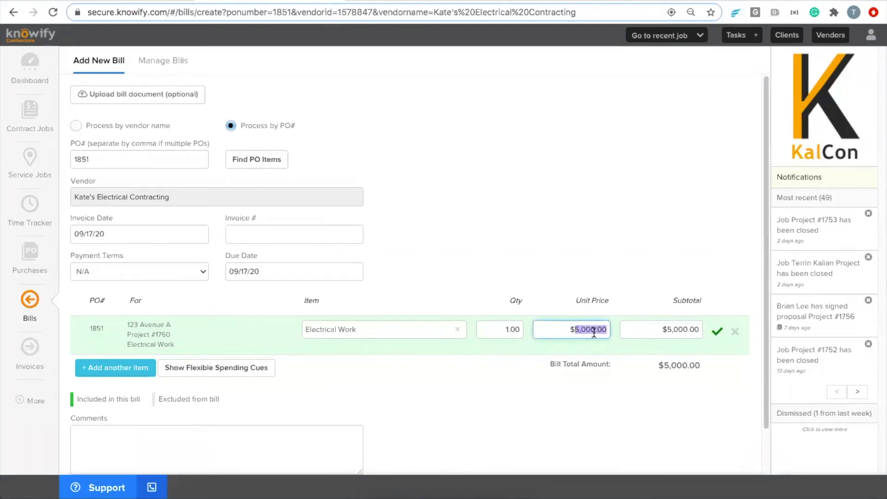
pyautogui.write('2000')
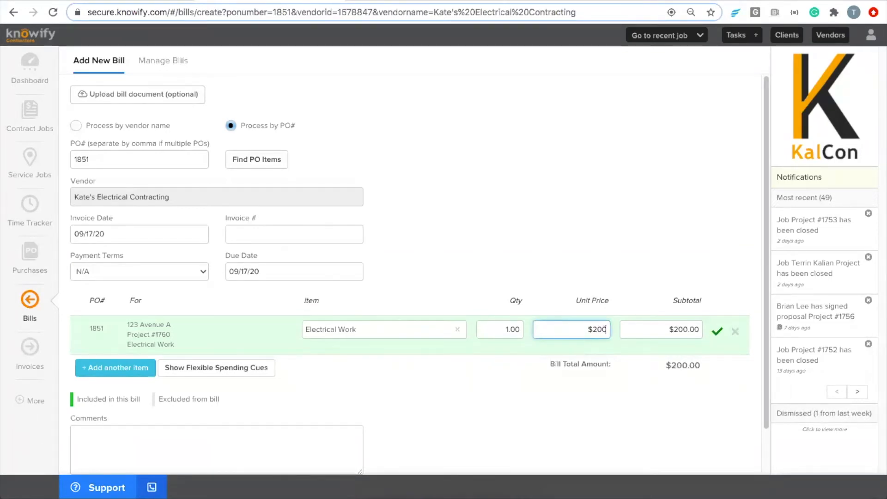
pyautogui.click(624, 239)
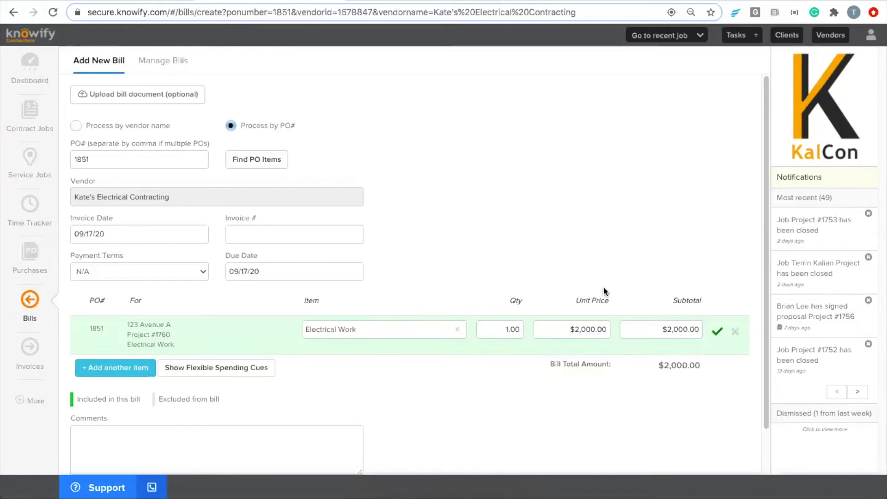
pyautogui.scroll(-1, 578, 295)
pyautogui.click(119, 455)
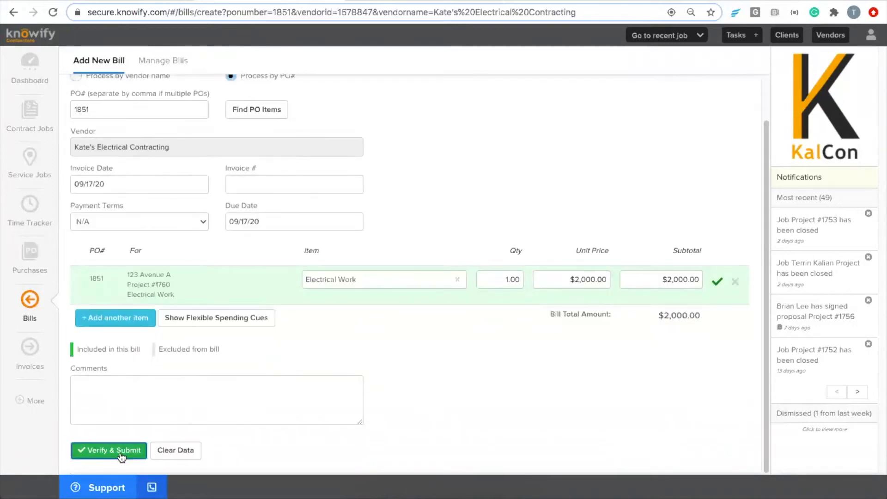
pyautogui.click(537, 215)
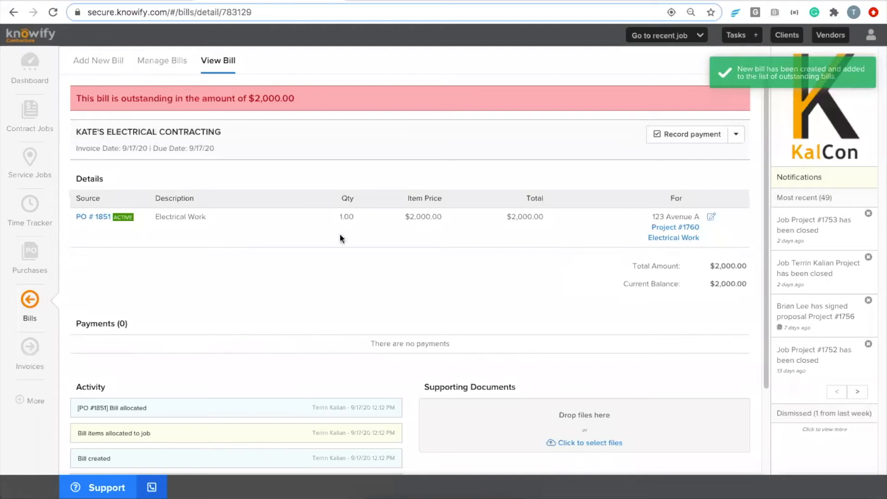
# Return to Project #1760's plan and highlight the $2,000.00 subs cost to date.
pyautogui.click(667, 238)
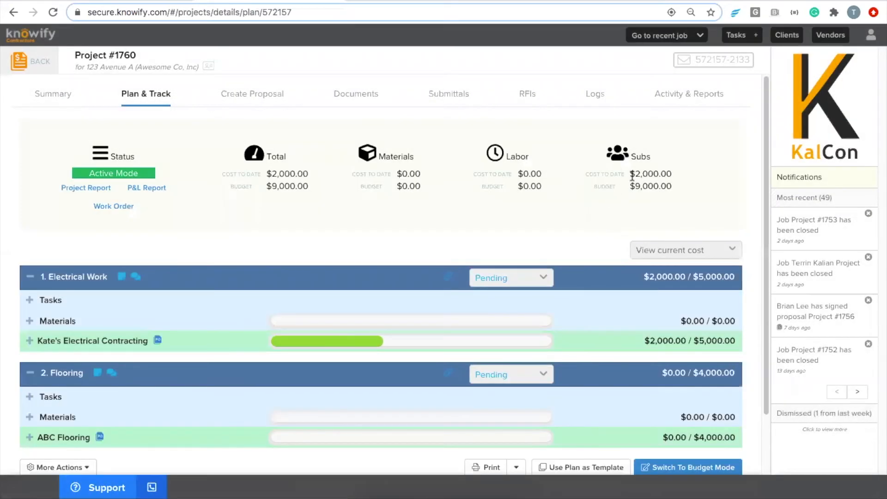
pyautogui.moveTo(631, 176); pyautogui.dragTo(670, 178)
pyautogui.click(669, 177)
# Open PO #1851, preview its email with additional information and no prices, then close unsent.
pyautogui.click(158, 341)
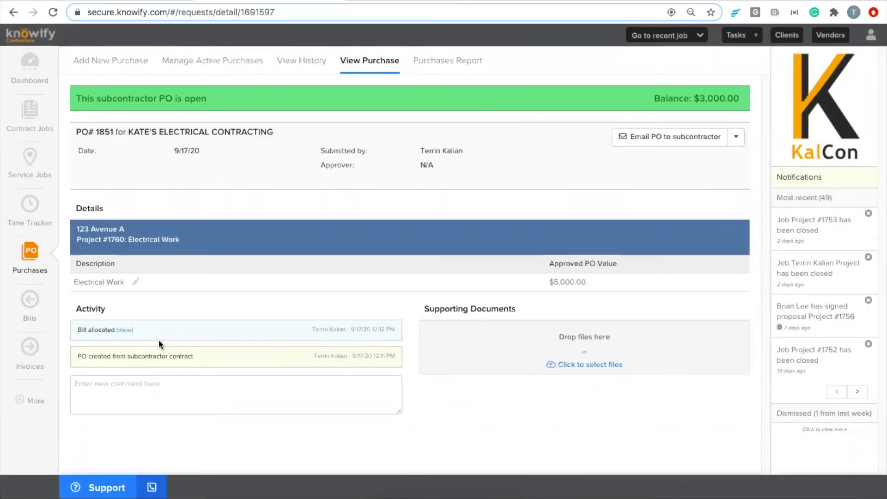
pyautogui.click(644, 143)
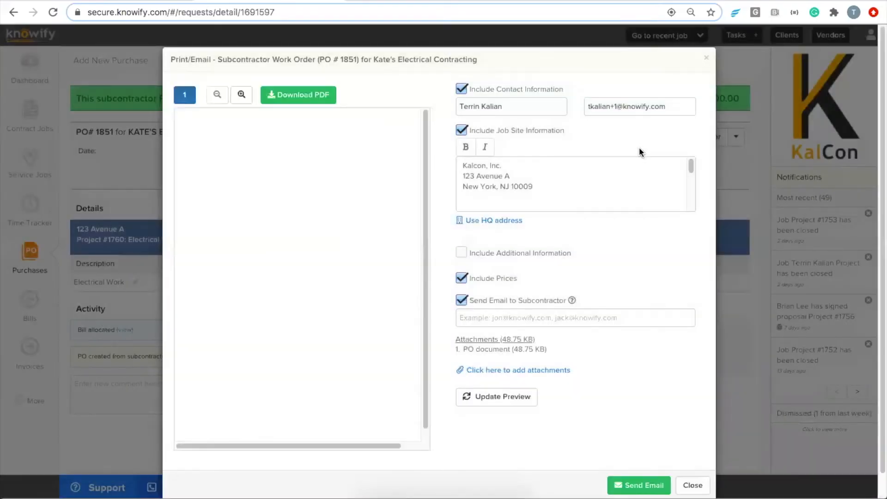
pyautogui.click(463, 252)
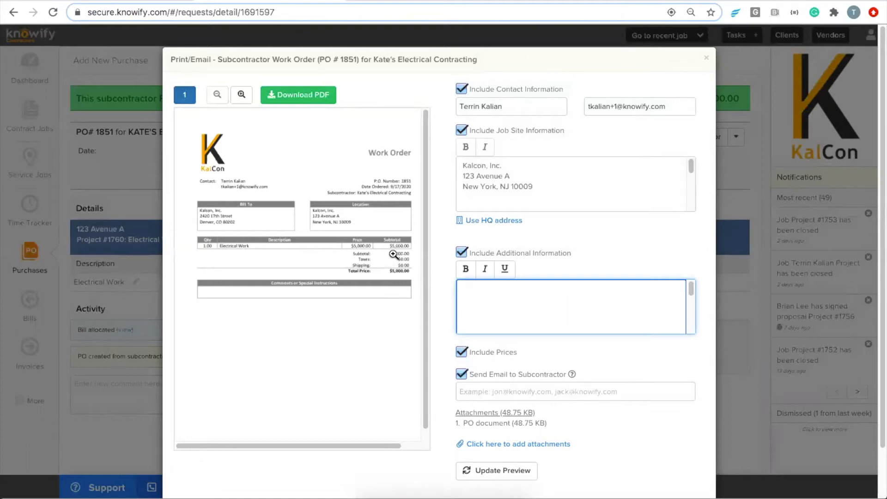
pyautogui.click(462, 353)
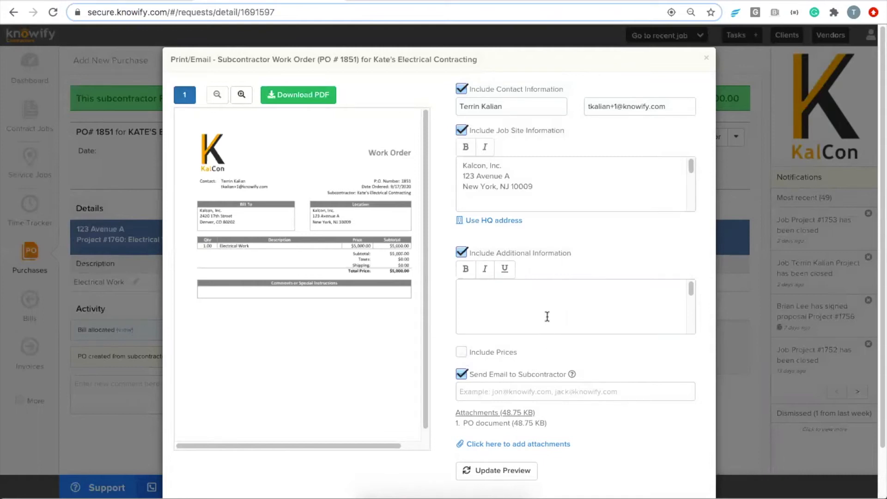
pyautogui.scroll(-2, 564, 301)
pyautogui.click(504, 470)
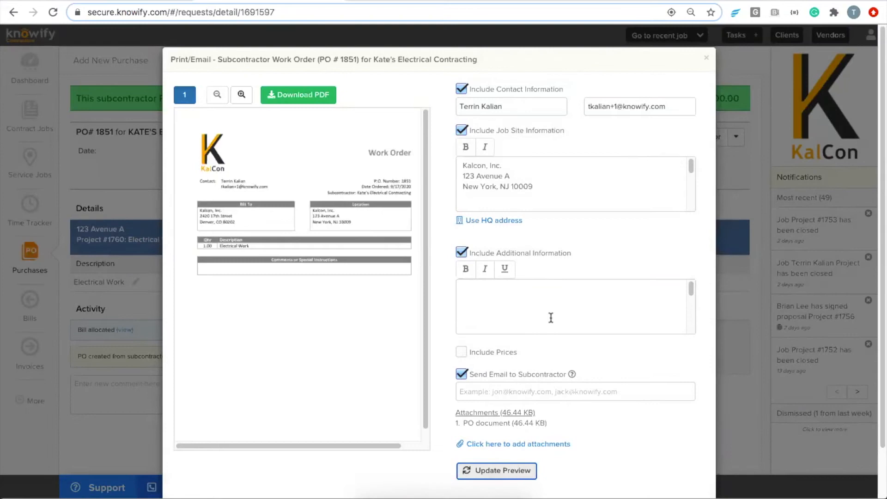
pyautogui.click(500, 301)
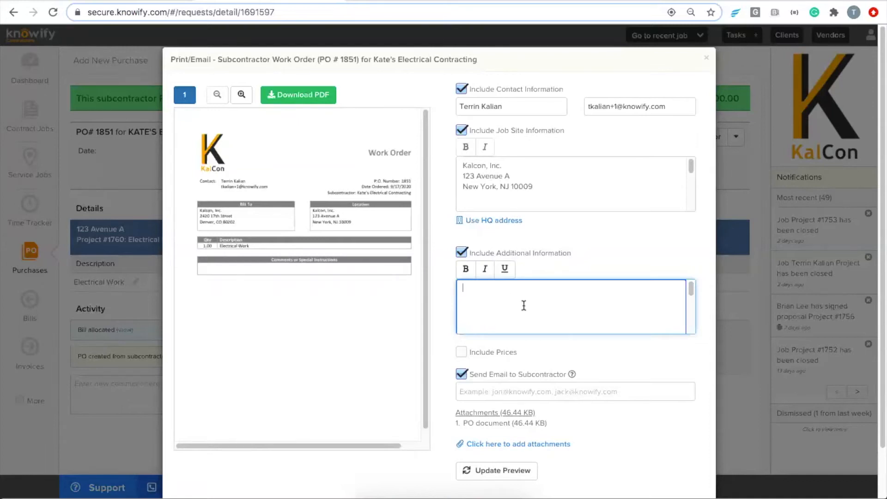
pyautogui.click(706, 58)
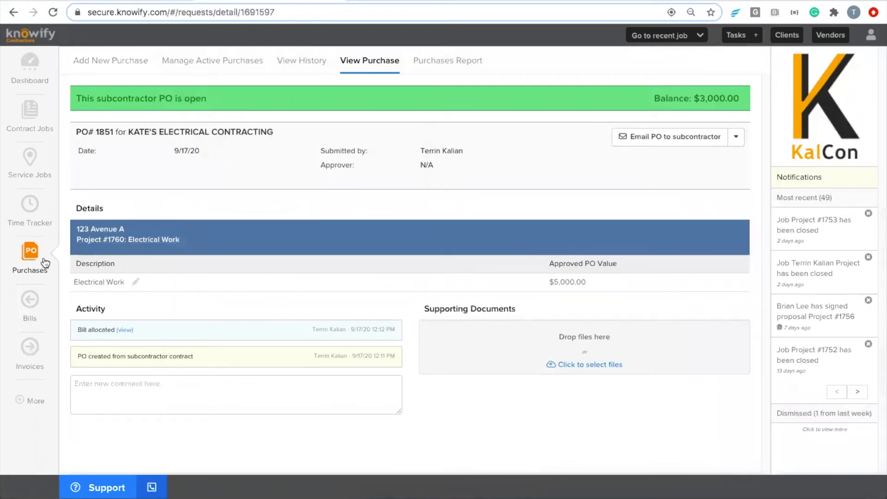
# Reopen Project #1760 from recent jobs and go to its Plan & Track page.
pyautogui.click(675, 37)
pyautogui.click(656, 46)
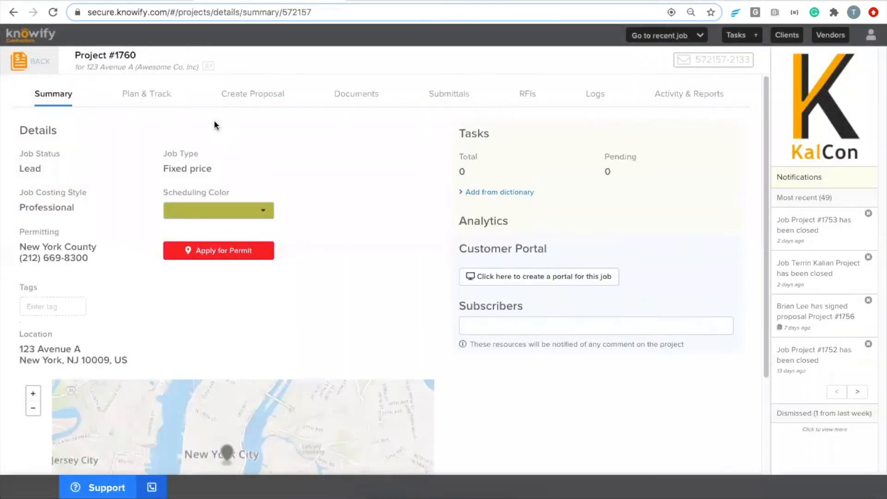
pyautogui.click(155, 97)
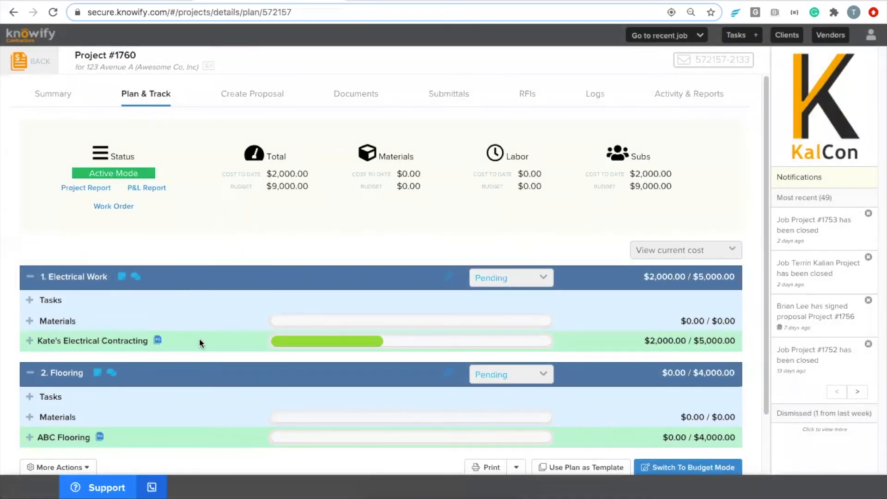
# Expand Kate's Electrical Contracting to show $5,000 contract, $2,000 billed, $0 paid.
pyautogui.click(199, 341)
pyautogui.scroll(-2, 208, 329)
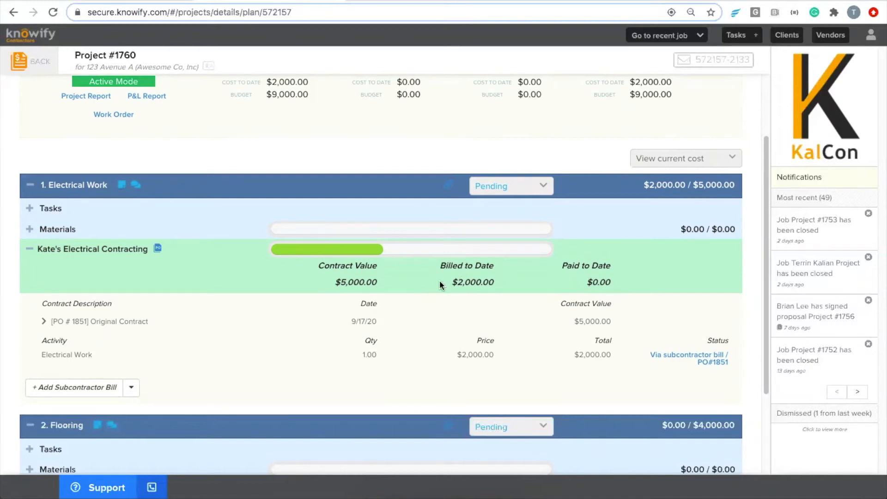
# Record a $2,000 payment closing the PO #1851 bill, then return to Project #1760's plan.
pyautogui.click(679, 357)
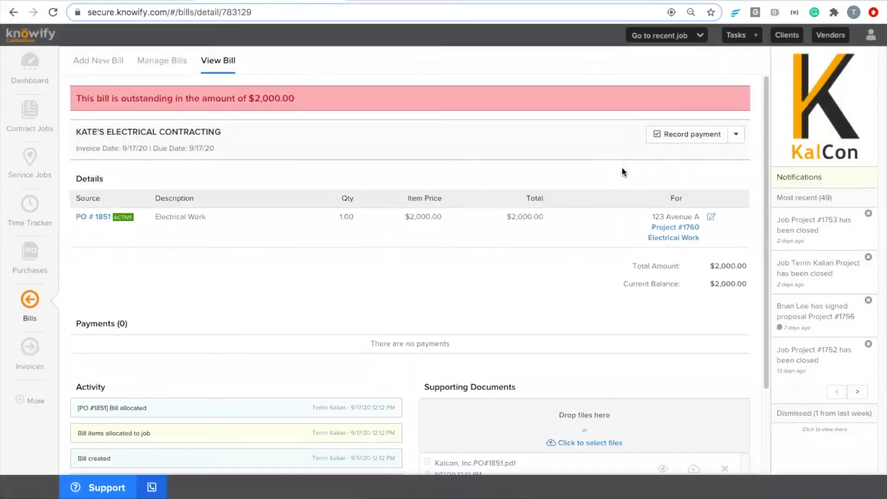
pyautogui.click(684, 134)
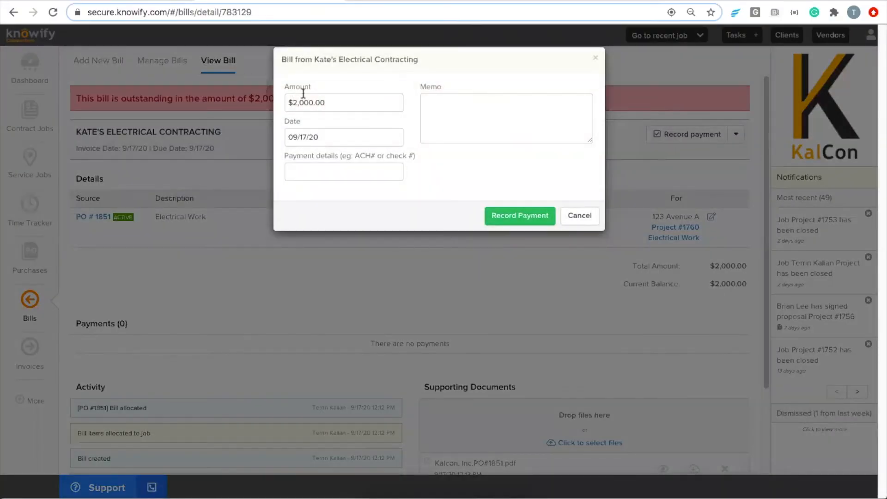
pyautogui.click(349, 98)
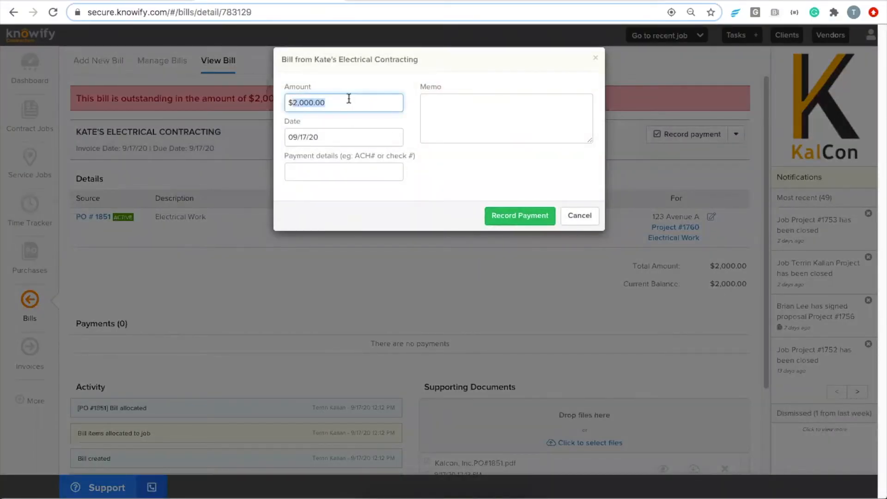
pyautogui.write('$1000')
pyautogui.doubleClick(349, 99)
pyautogui.write('2000')
pyautogui.click(519, 216)
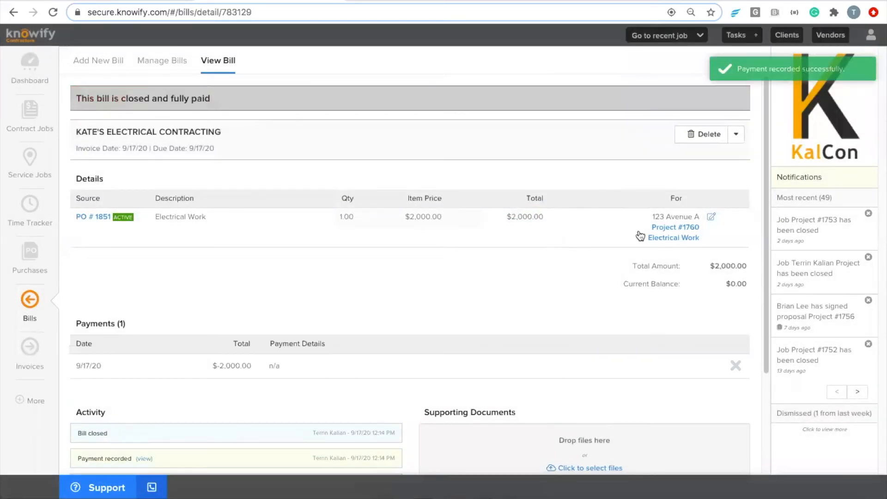
pyautogui.click(667, 228)
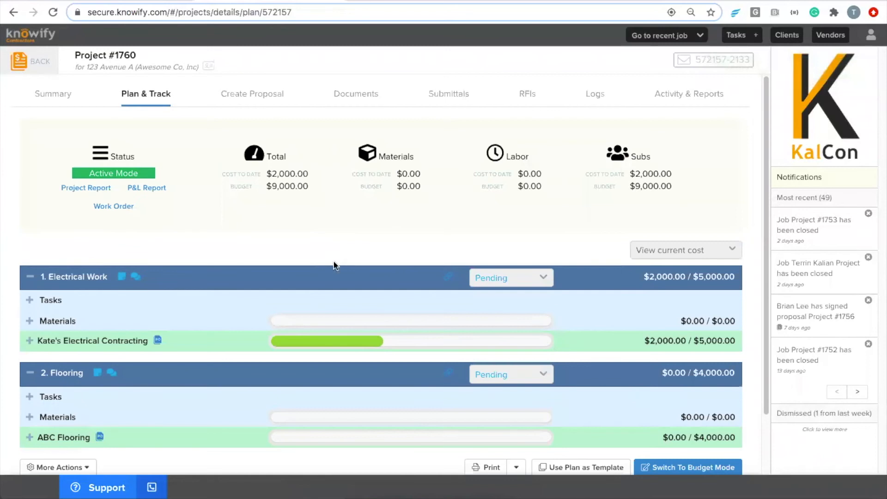
# Add a $1,000.00 Electrical Work change order, raising the electrical subcontract to $6,000.00.
pyautogui.click(439, 341)
pyautogui.scroll(-2, 438, 339)
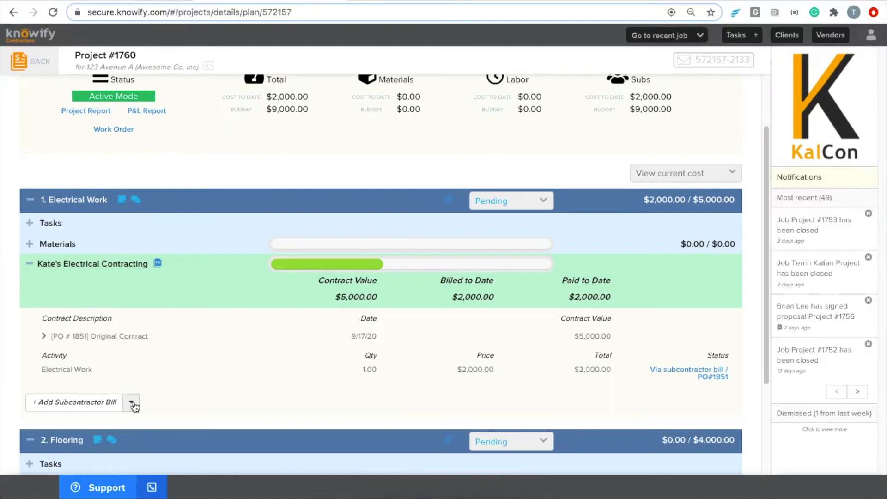
pyautogui.scroll(-1, 213, 347)
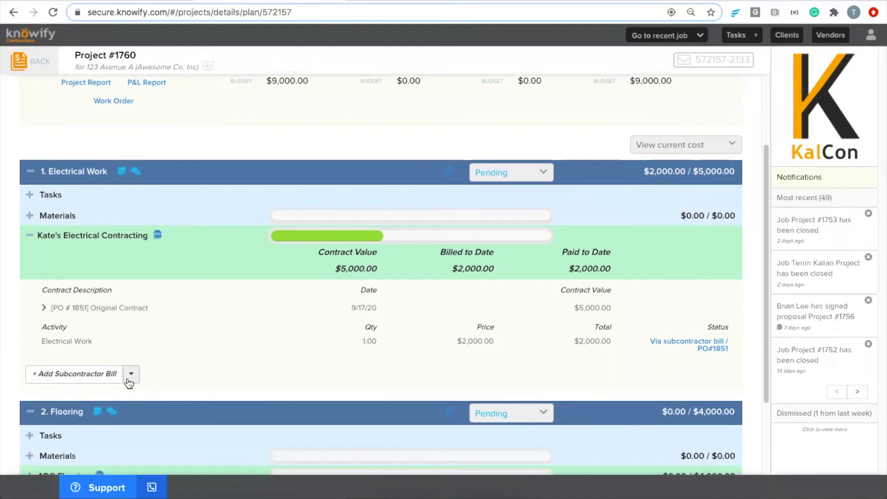
pyautogui.click(131, 375)
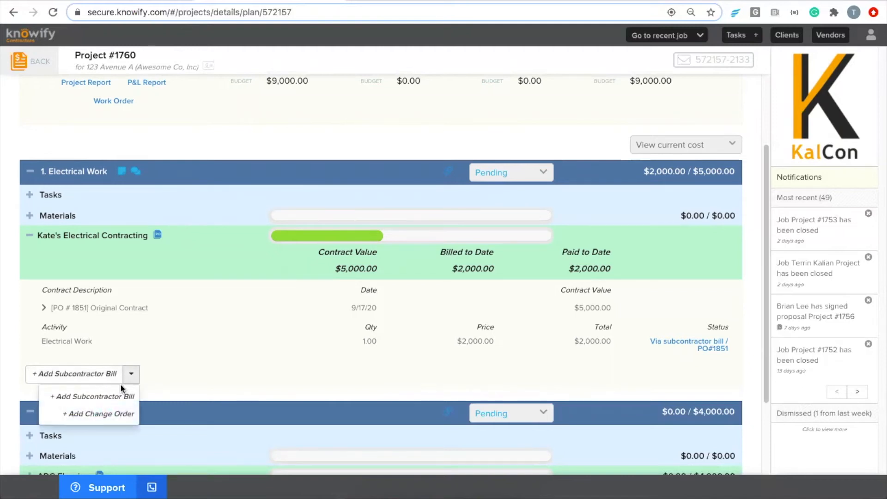
pyautogui.click(106, 416)
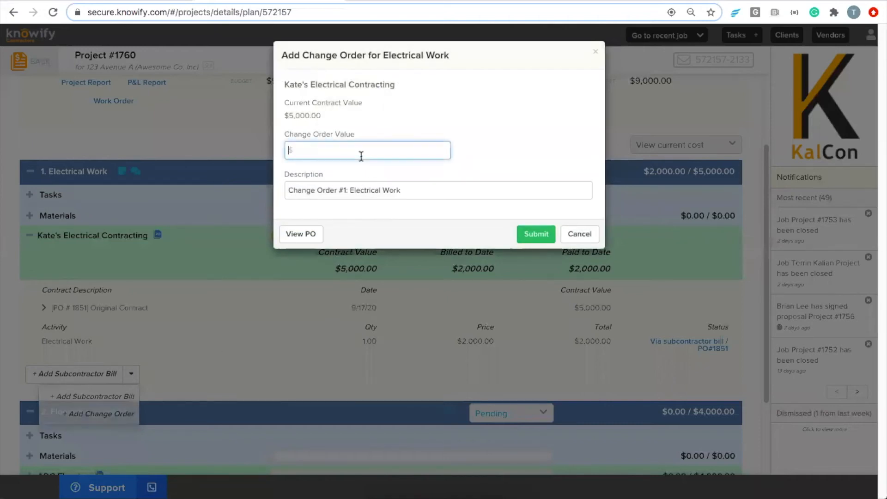
pyautogui.write('1000')
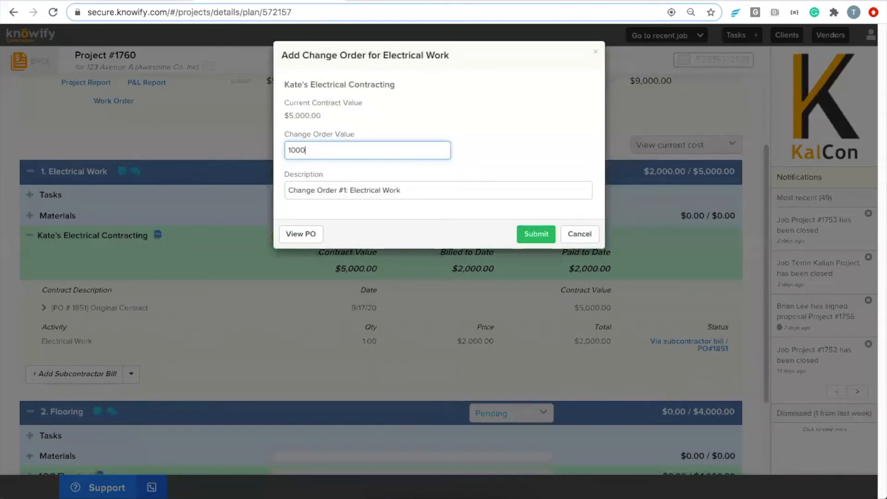
pyautogui.click(465, 230)
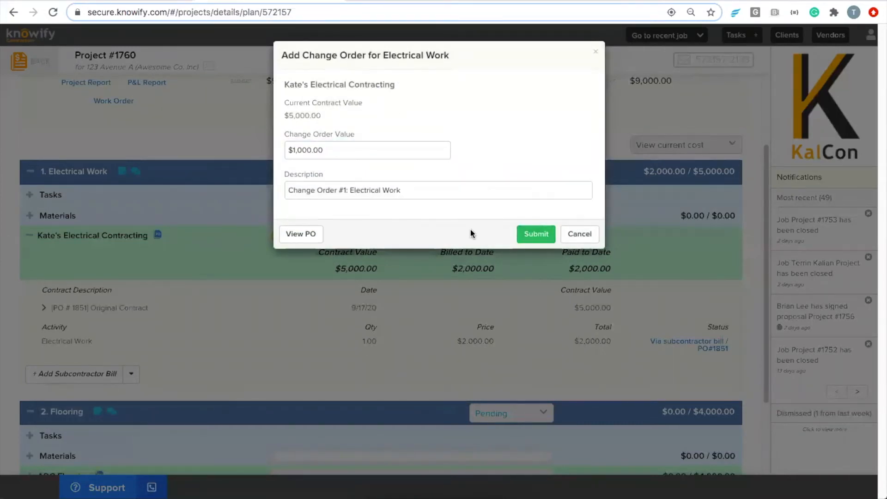
pyautogui.click(536, 235)
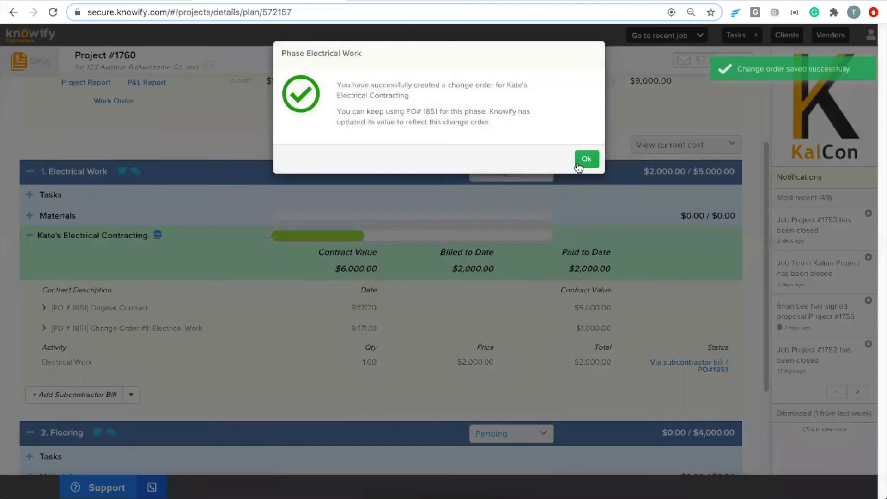
pyautogui.click(585, 157)
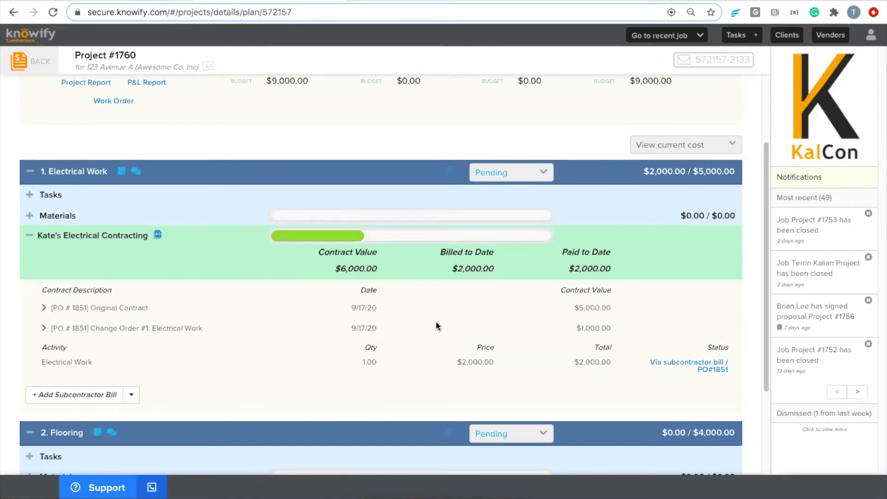
# Submit a second Electrical Work bill at a $2,000.00 unit price against PO #1851, then return to Project #1760.
pyautogui.click(73, 396)
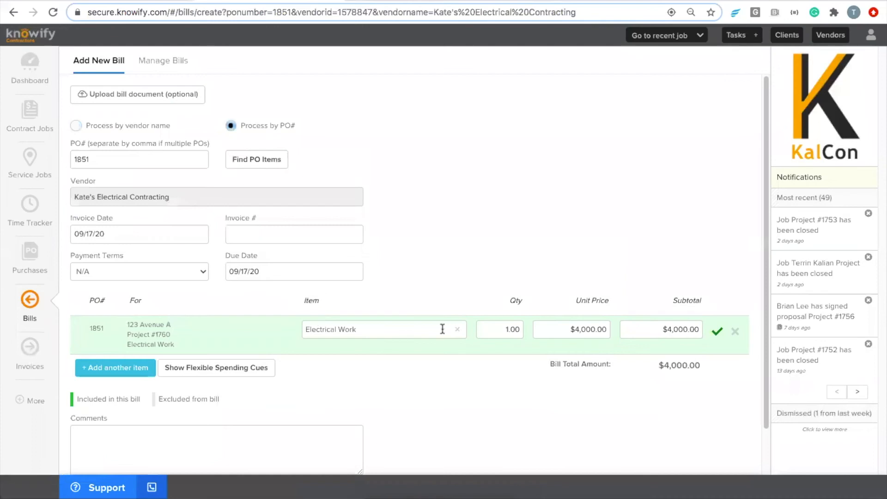
pyautogui.moveTo(561, 328); pyautogui.dragTo(605, 350)
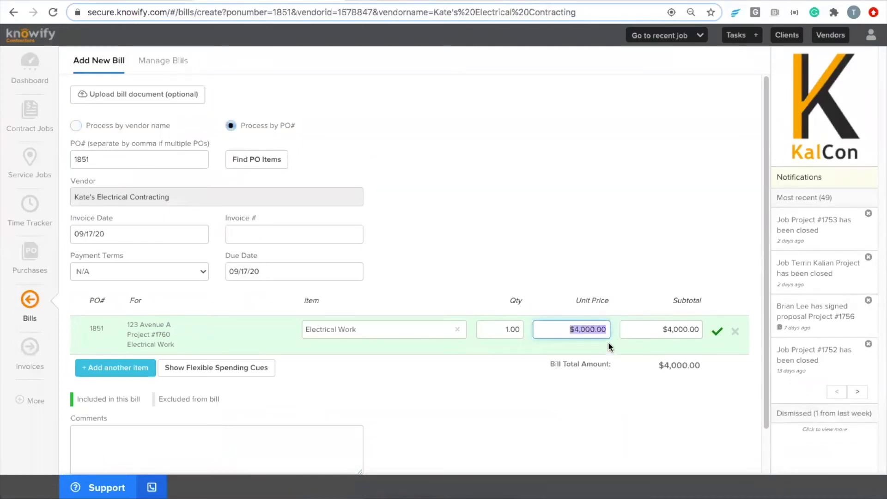
pyautogui.write('2000')
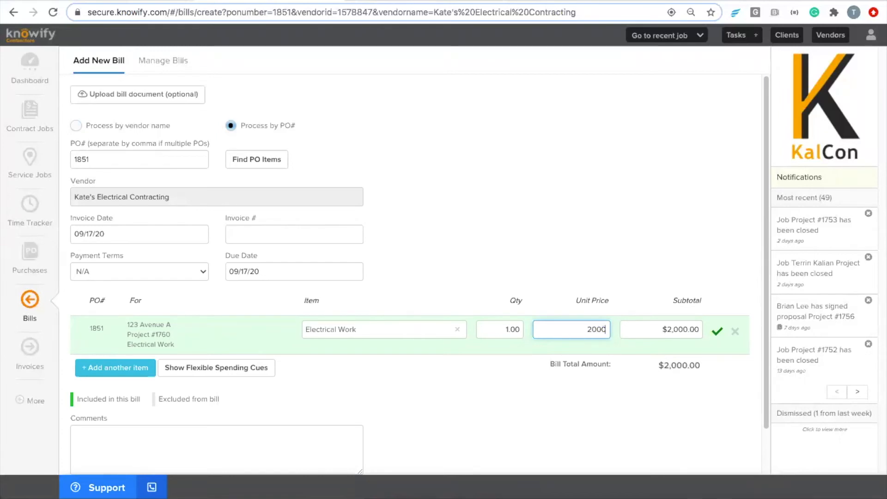
pyautogui.click(622, 266)
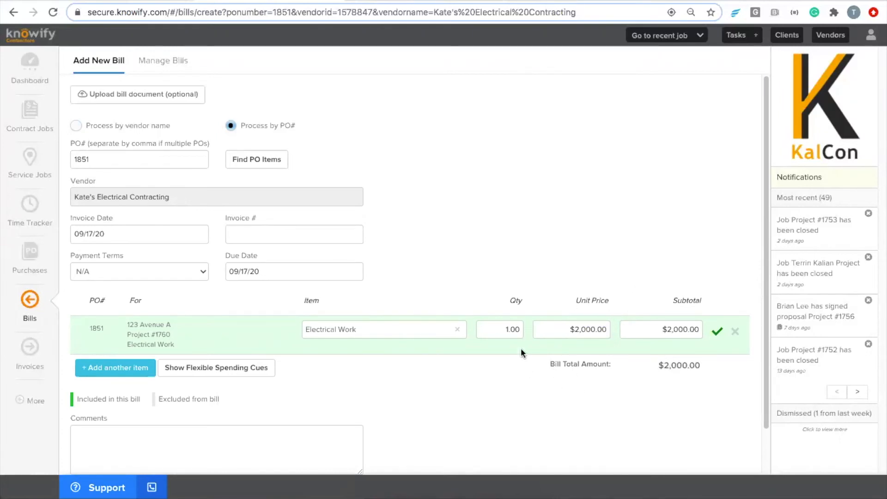
pyautogui.scroll(-1, 529, 332)
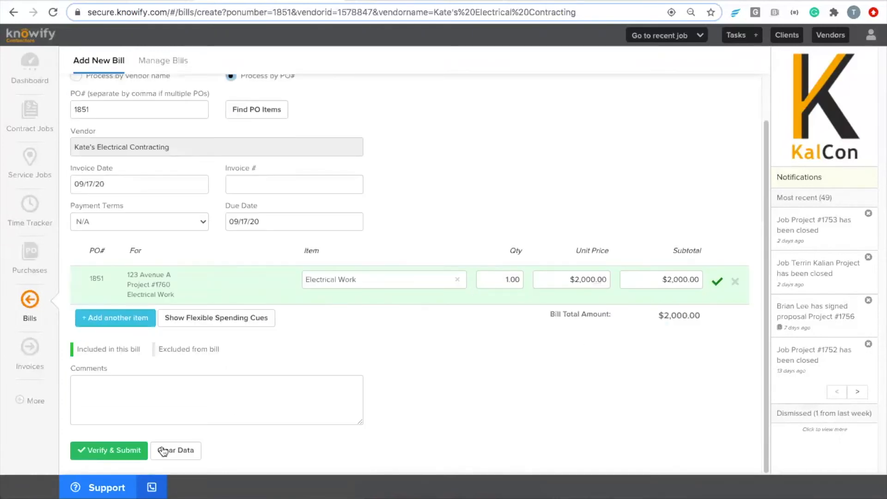
pyautogui.click(116, 450)
pyautogui.click(526, 221)
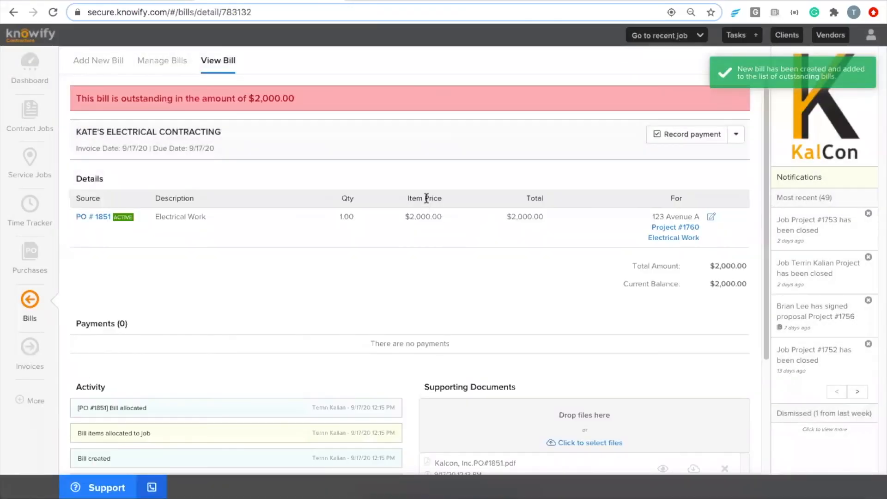
pyautogui.click(677, 227)
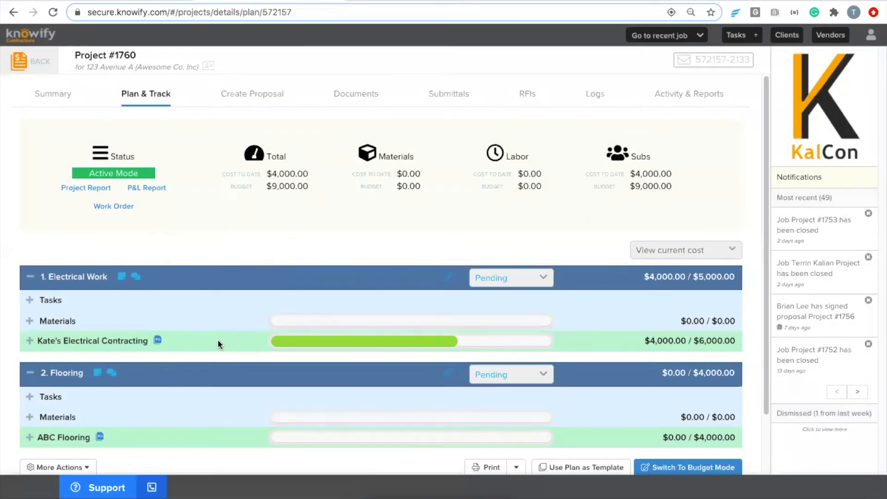
# Expand the electrical subcontractor's row and highlight its $6,000.00 contract, $4,000.00 billed and $2,000.00 paid figures.
pyautogui.click(218, 342)
pyautogui.scroll(-2, 235, 317)
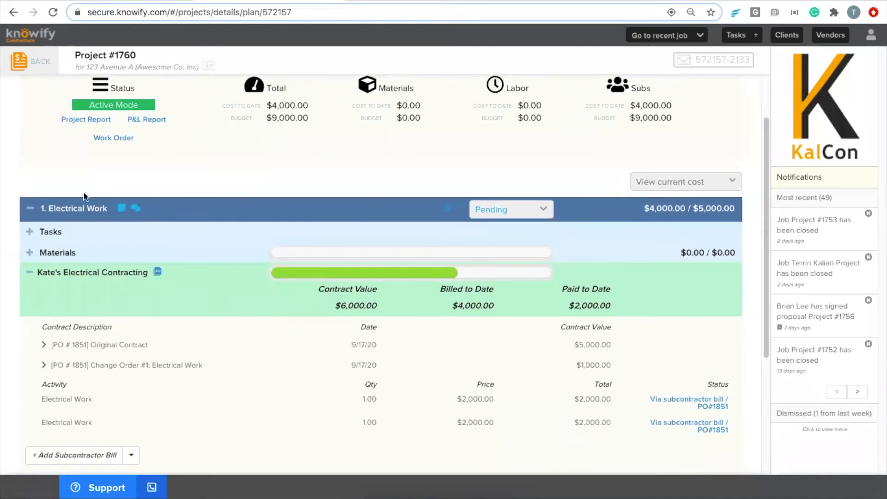
pyautogui.moveTo(338, 305); pyautogui.dragTo(381, 304)
pyautogui.click(381, 304)
pyautogui.moveTo(453, 307); pyautogui.dragTo(504, 304)
pyautogui.click(506, 305)
pyautogui.click(618, 308)
pyautogui.click(839, 41)
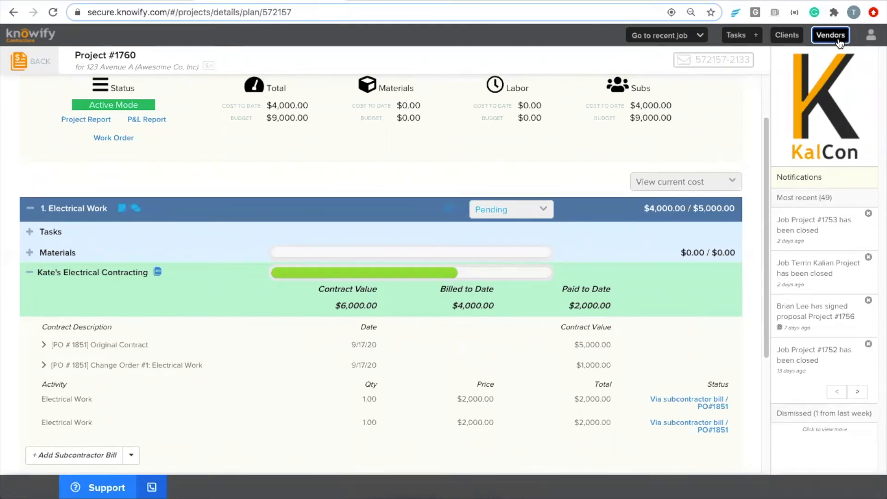
# Search for the electrical subcontractor in the vendor list and attach Rent.pdf to its documents.
pyautogui.click(184, 90)
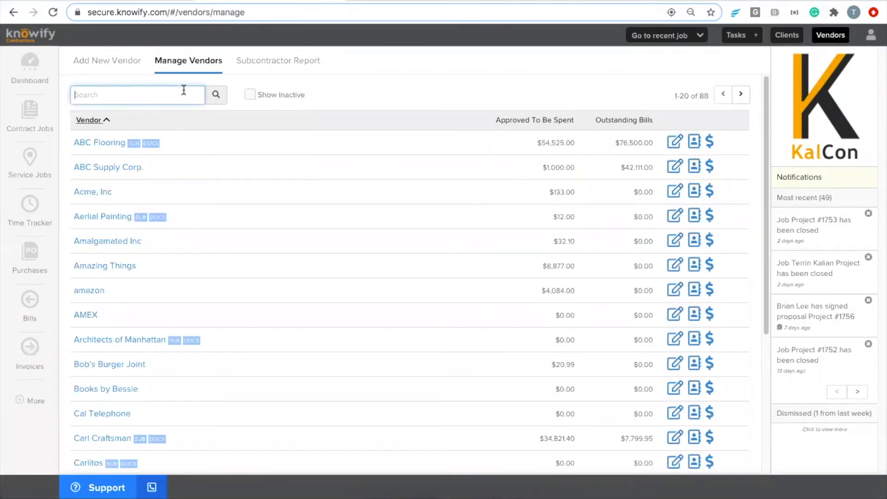
pyautogui.write('kate')
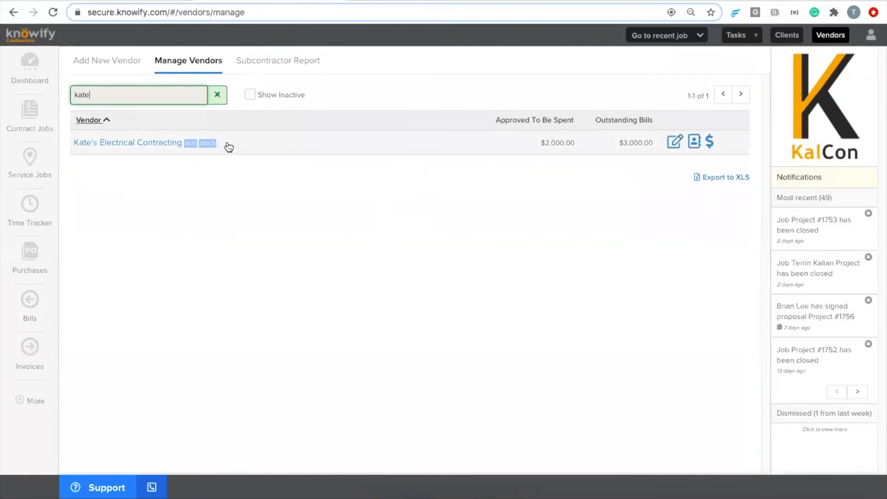
pyautogui.click(207, 144)
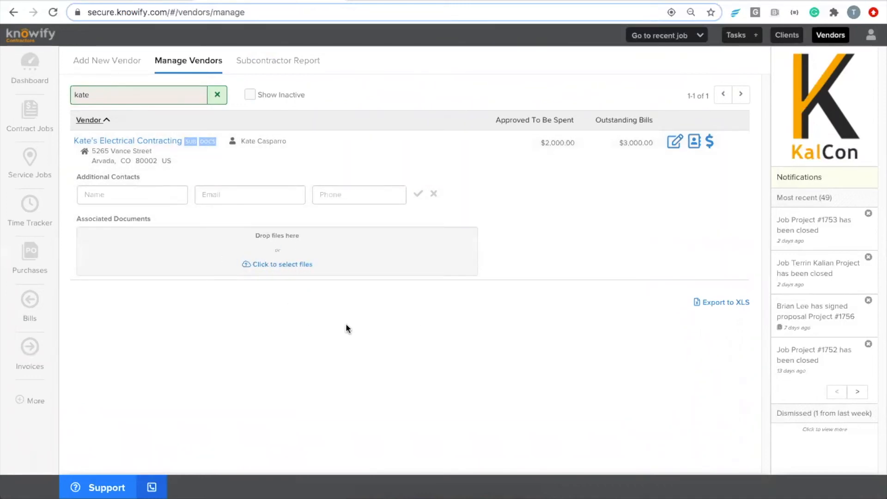
pyautogui.moveTo(879, 255); pyautogui.dragTo(824, 268)
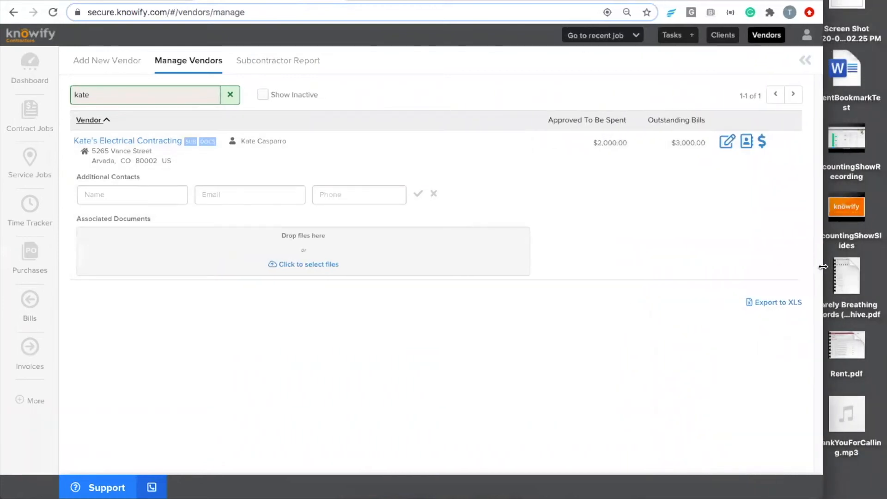
pyautogui.moveTo(837, 334); pyautogui.dragTo(402, 273)
pyautogui.moveTo(824, 215); pyautogui.dragTo(885, 217)
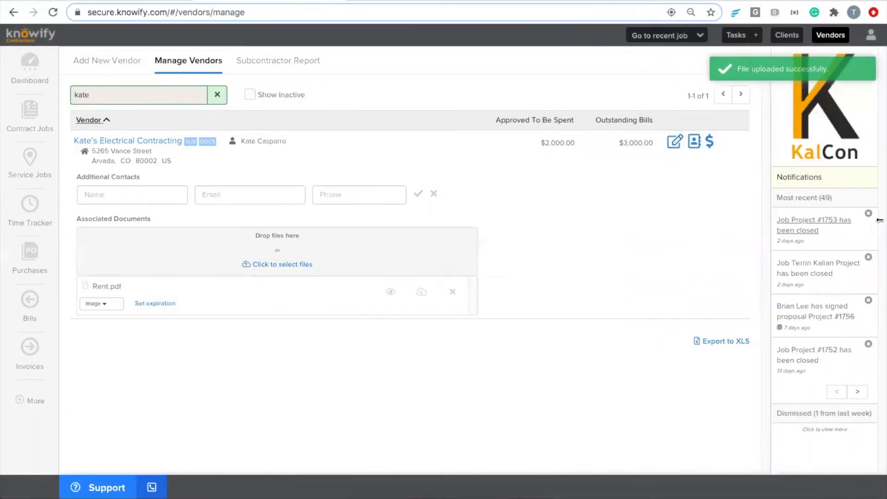
# File Rent.pdf as a License expiring 09/30/20 and export the subcontractor report.
pyautogui.click(119, 306)
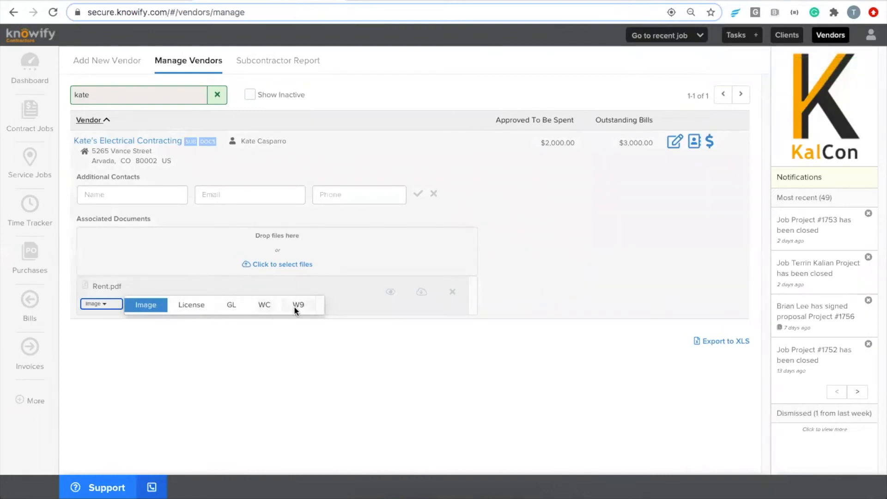
pyautogui.click(195, 304)
pyautogui.click(164, 304)
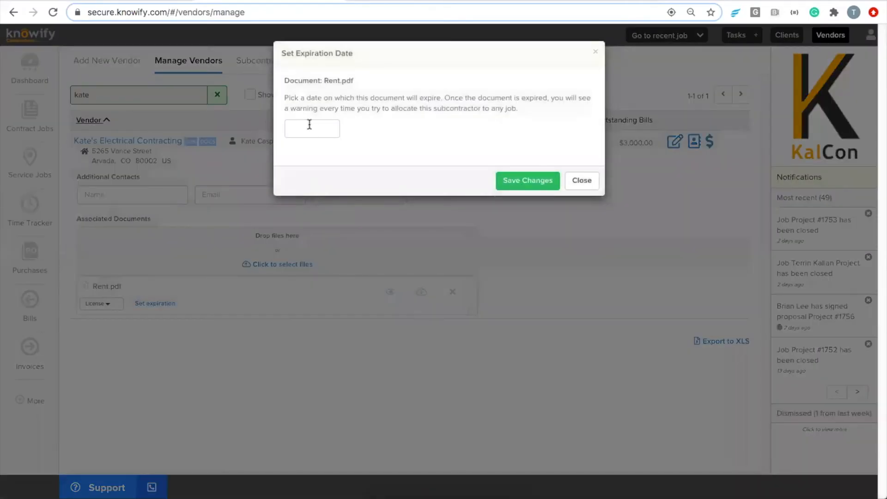
pyautogui.click(310, 125)
pyautogui.click(335, 254)
pyautogui.click(506, 184)
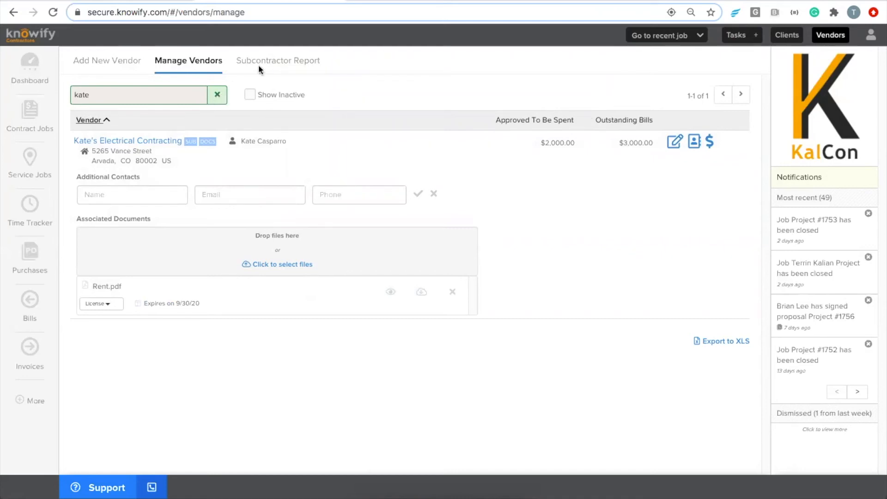
pyautogui.click(276, 64)
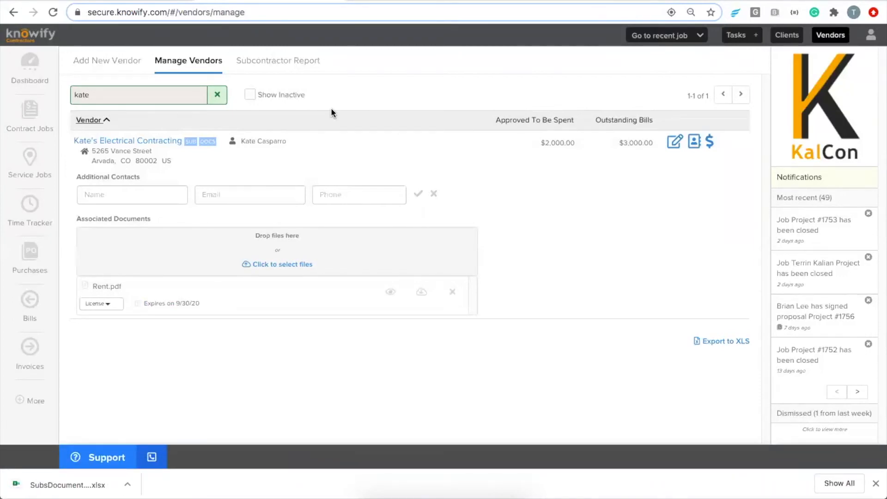
# Open the downloaded report in Excel and check the electrical subcontractor's license expiring 9/30/2020.
pyautogui.click(93, 495)
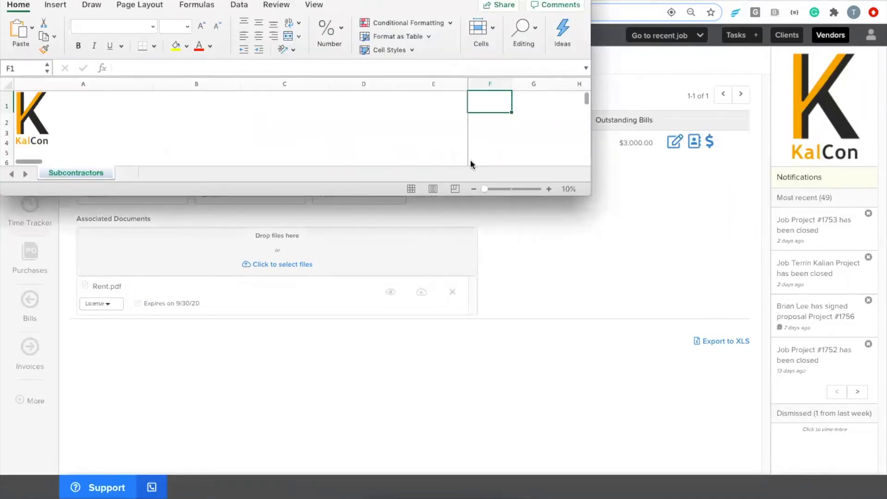
pyautogui.moveTo(587, 190); pyautogui.dragTo(813, 427)
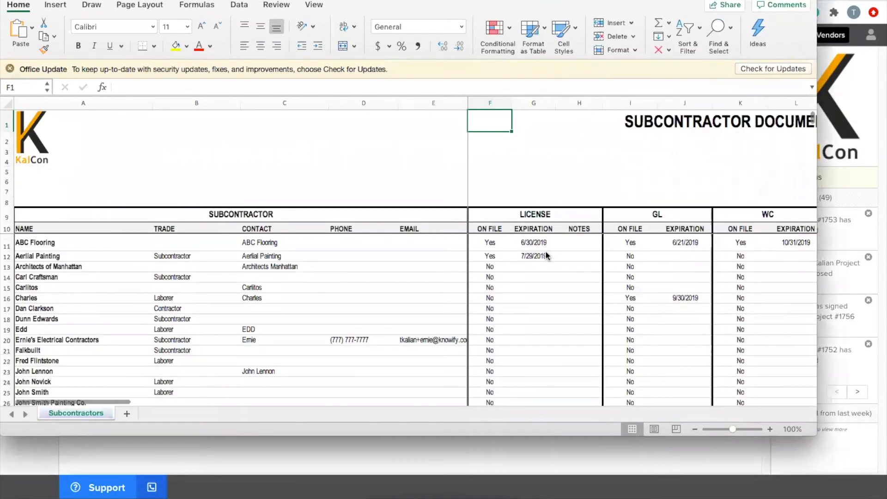
pyautogui.scroll(-2, 547, 259)
pyautogui.scroll(2, 548, 277)
pyautogui.hscroll(2, 548, 276)
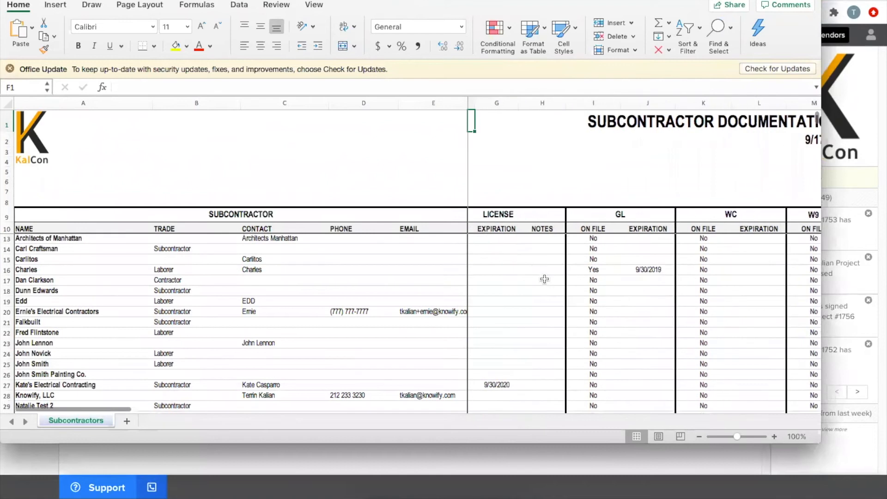
pyautogui.scroll(1, 544, 279)
pyautogui.hscroll(-1, 544, 279)
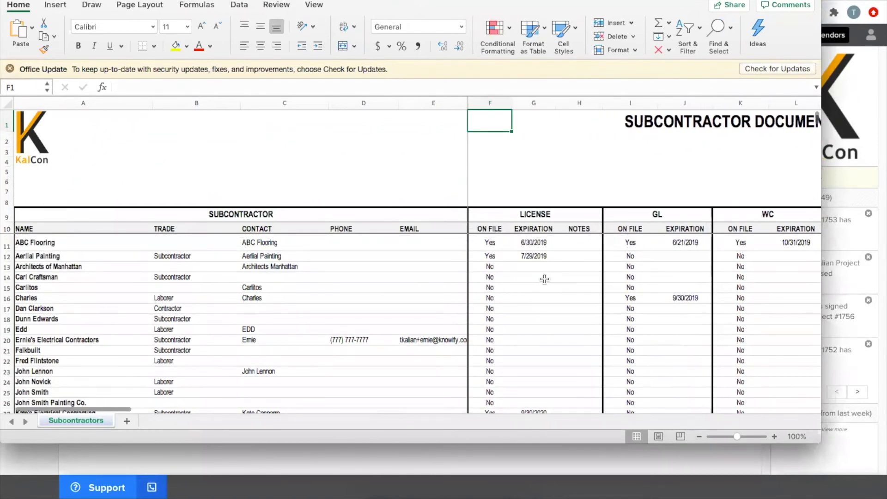
pyautogui.scroll(-10, 544, 278)
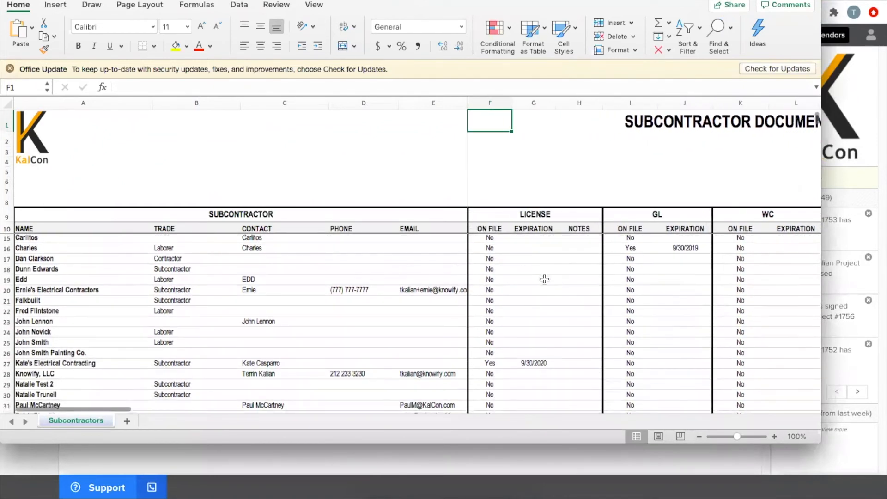
pyautogui.scroll(9, 545, 278)
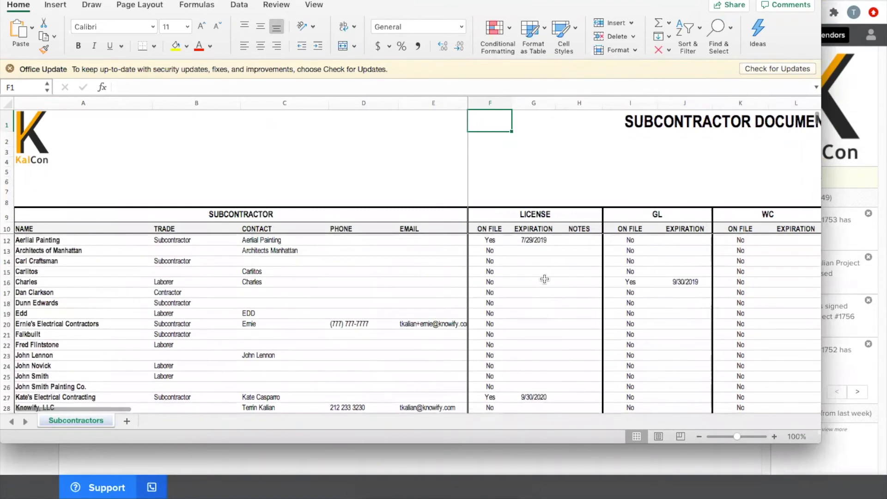
pyautogui.press('super+Tab')
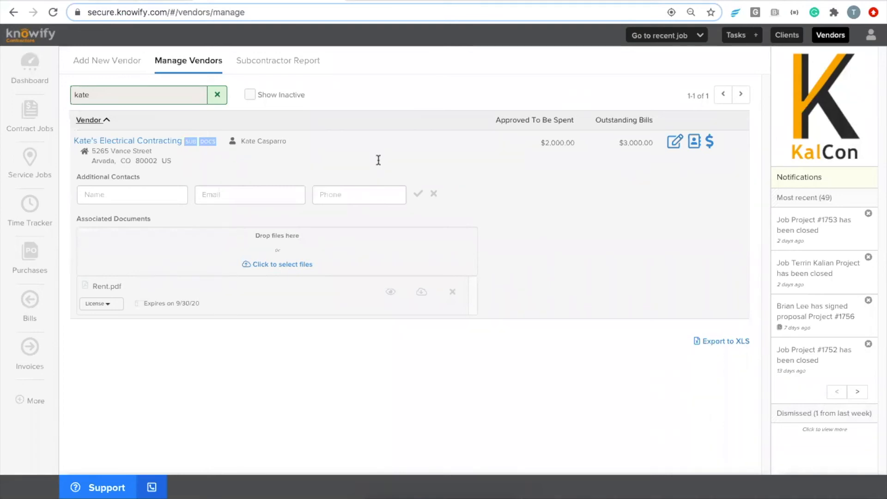
# Create a new subcontractor vendor with a Wheat Ridge, CO address and Contractor as its trade.
pyautogui.click(217, 95)
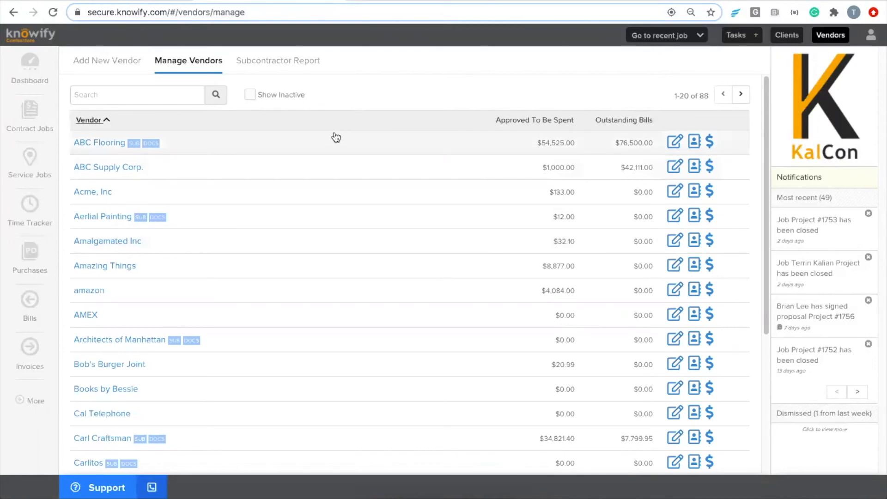
pyautogui.click(101, 63)
pyautogui.click(338, 91)
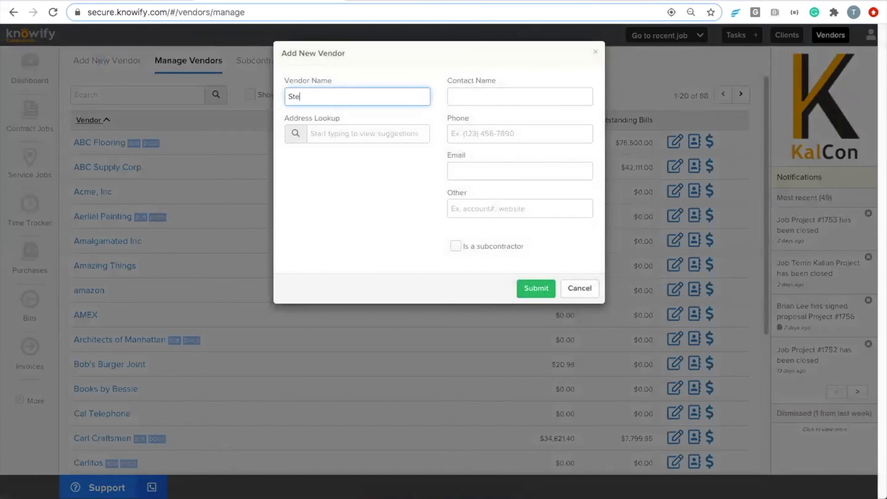
pyautogui.click(357, 134)
pyautogui.write('634')
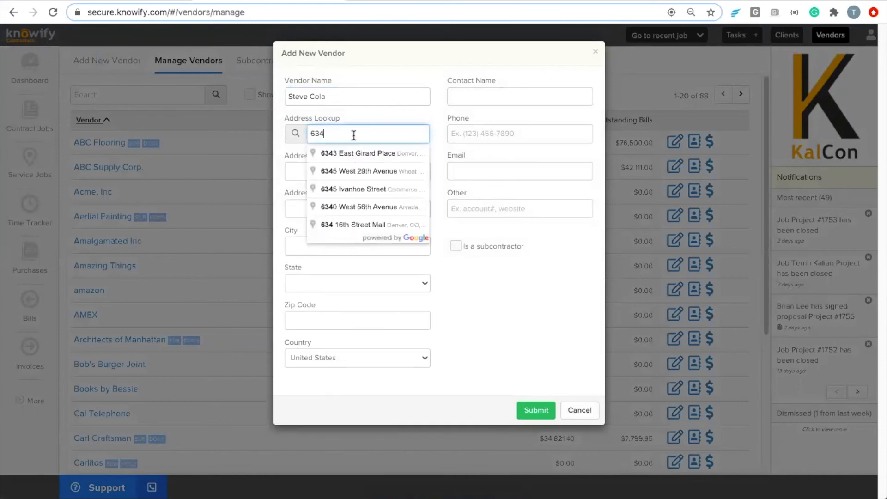
pyautogui.click(355, 172)
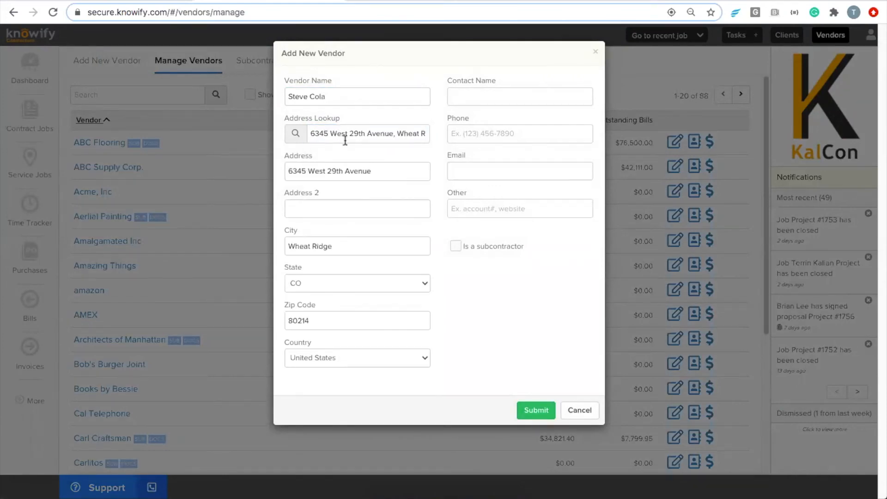
pyautogui.click(457, 245)
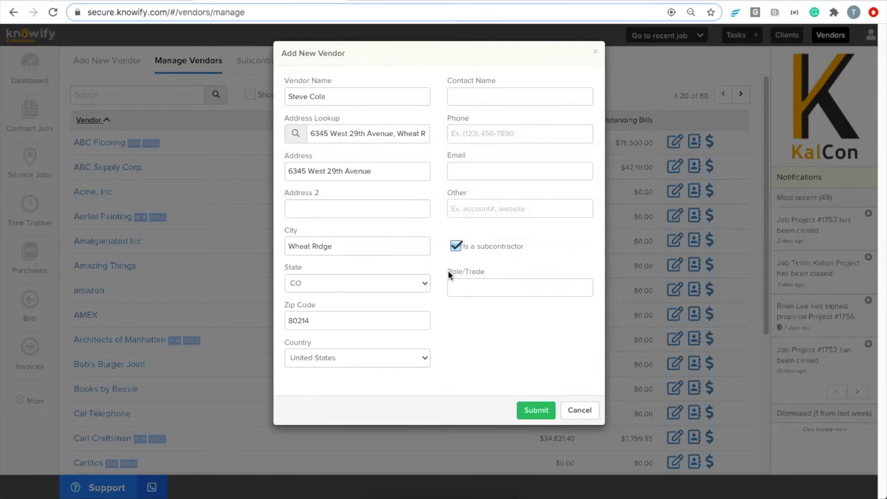
pyautogui.click(484, 286)
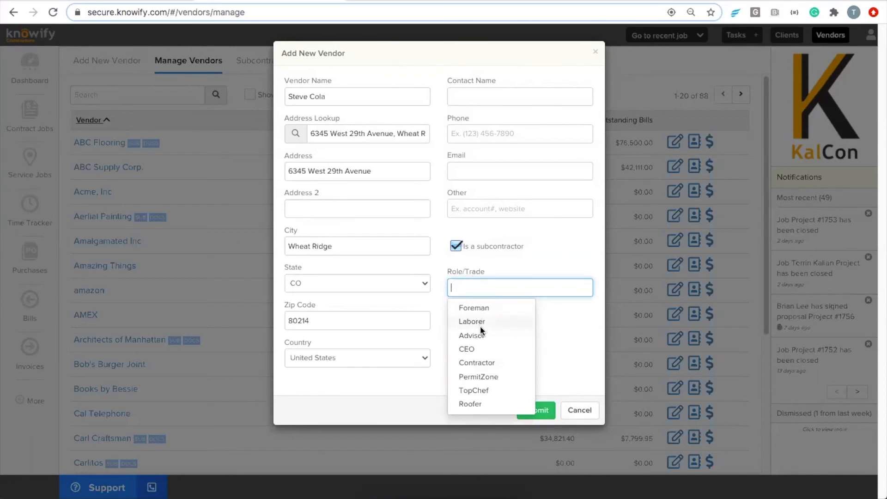
pyautogui.click(481, 363)
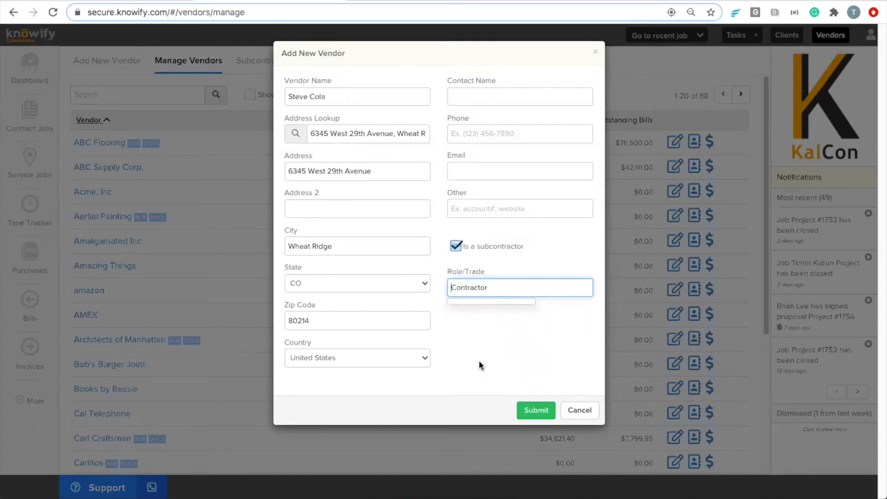
pyautogui.click(532, 409)
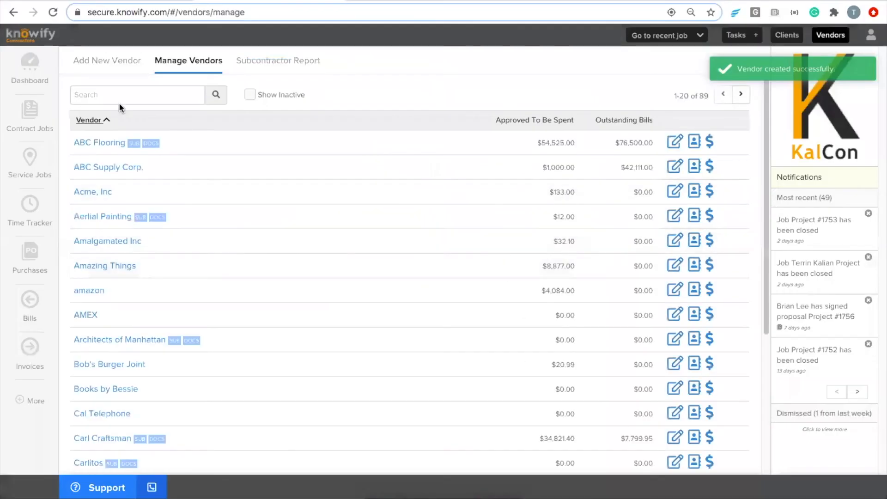
# Reopen the new vendor, save it as a tracked resource, and go to the admin settings.
pyautogui.click(119, 95)
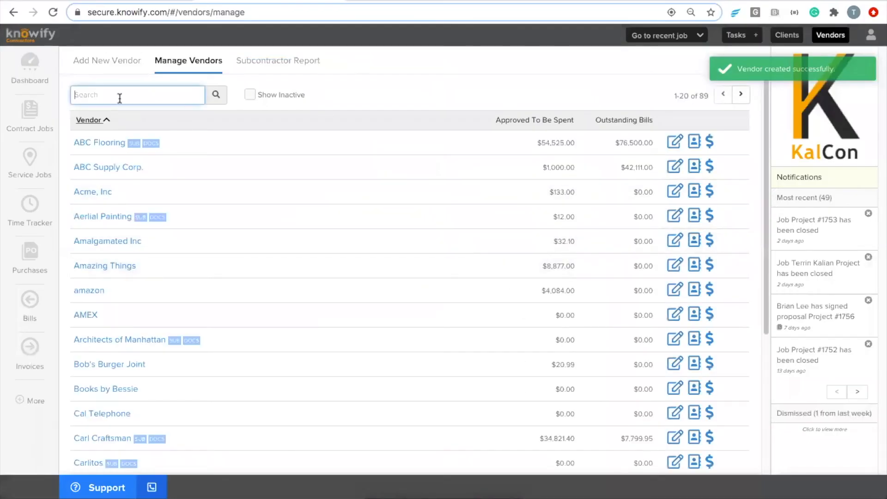
pyautogui.write('steve')
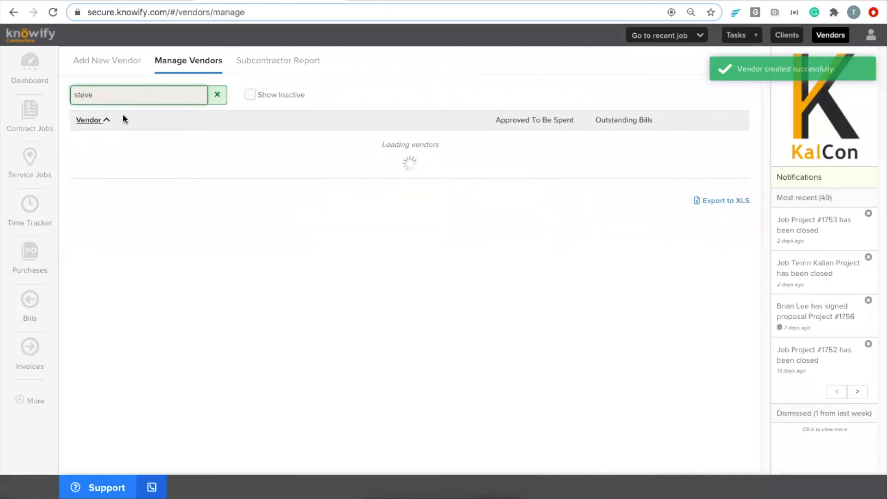
pyautogui.click(673, 143)
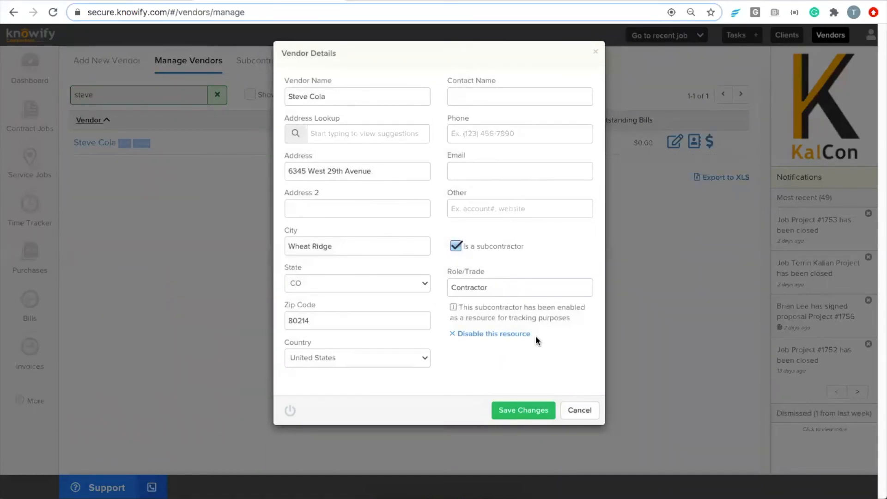
pyautogui.click(531, 409)
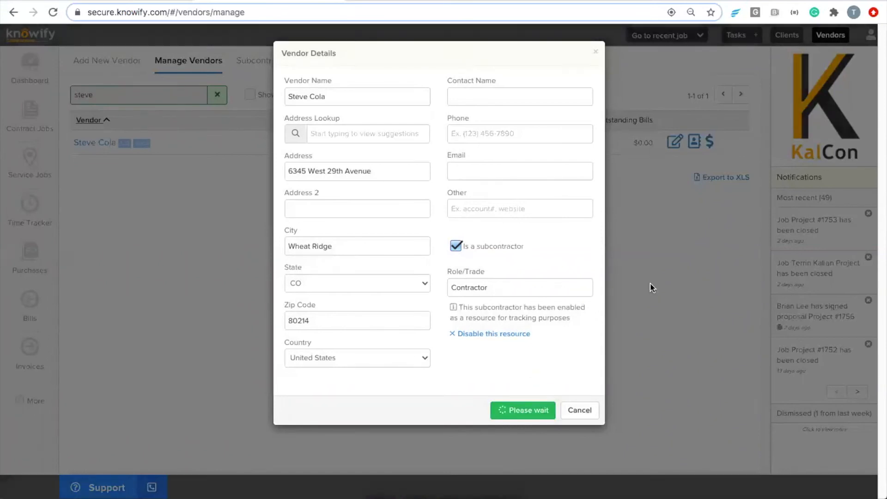
pyautogui.click(871, 35)
pyautogui.click(832, 86)
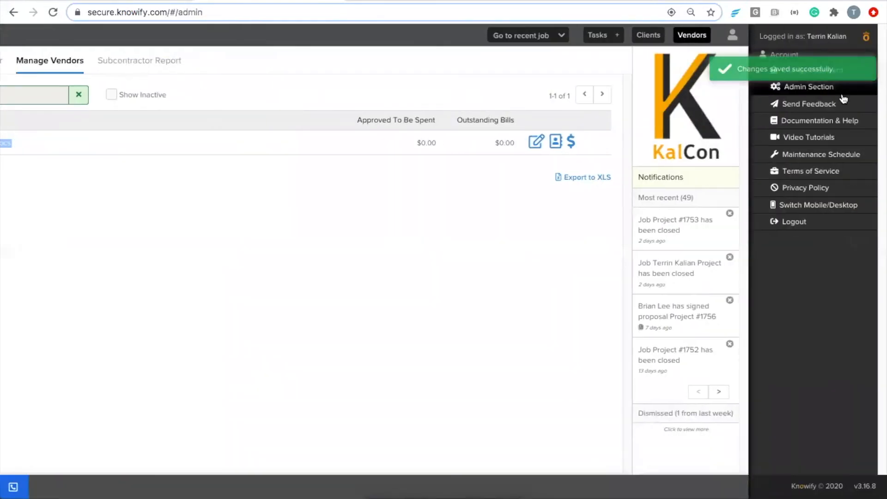
pyautogui.click(342, 125)
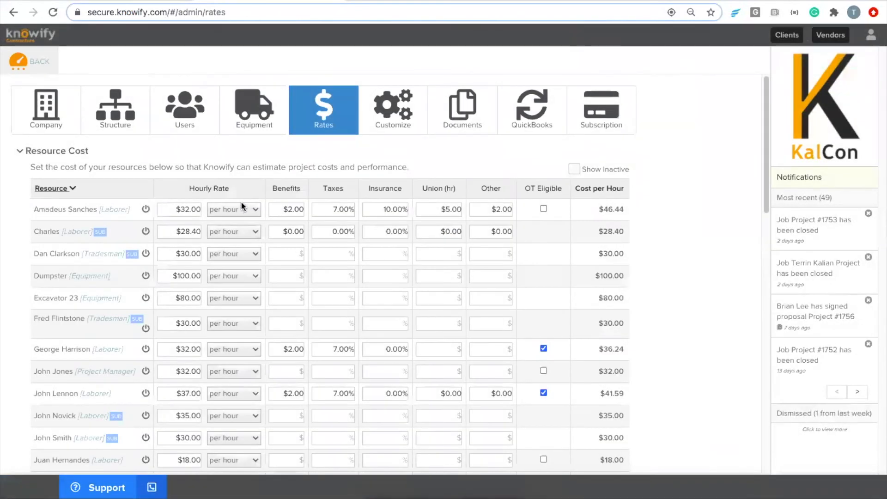
pyautogui.hotkey('ctrl', 'f')
pyautogui.write('steve')
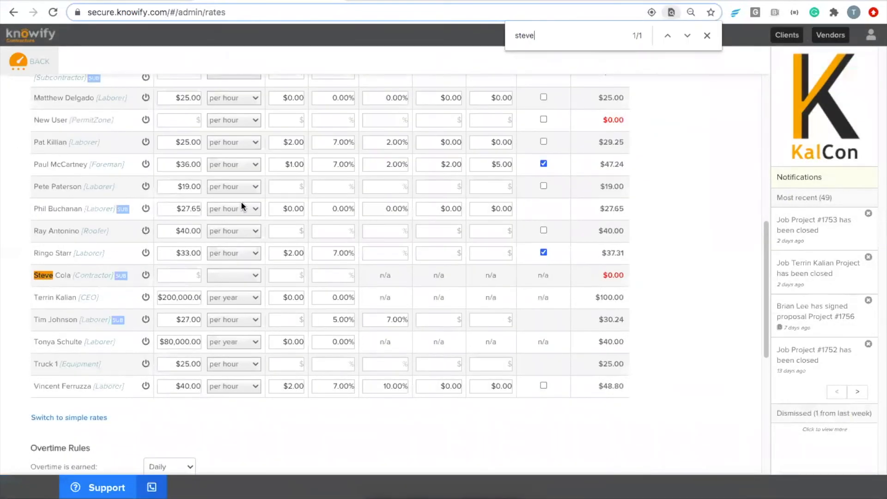
pyautogui.press('Escape')
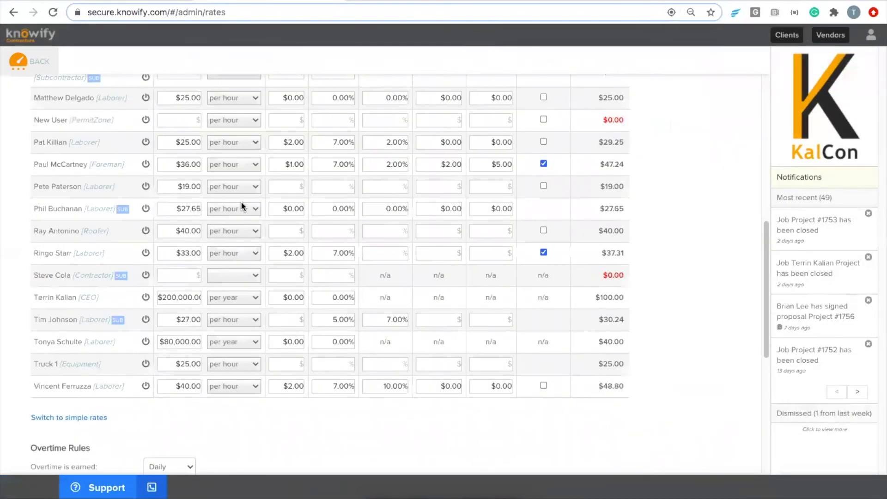
pyautogui.rightClick(181, 280)
pyautogui.click(175, 278)
pyautogui.write('40')
pyautogui.click(221, 273)
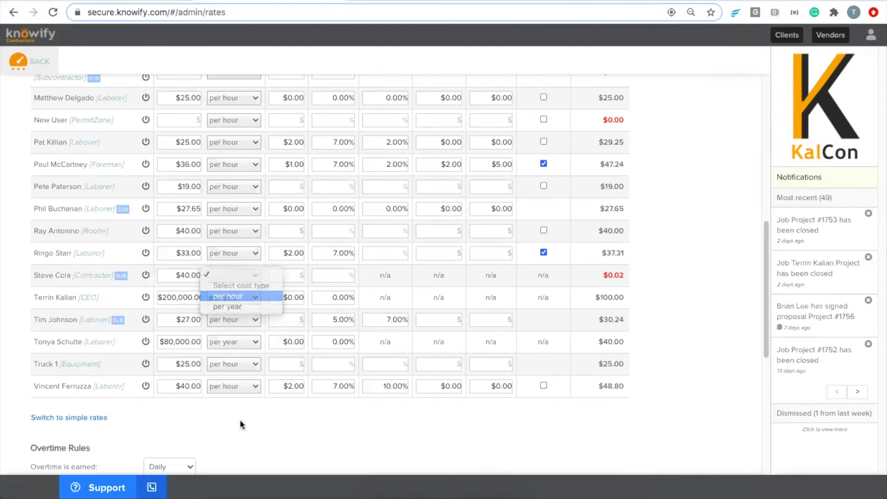
pyautogui.scroll(-7, 208, 429)
pyautogui.click(77, 415)
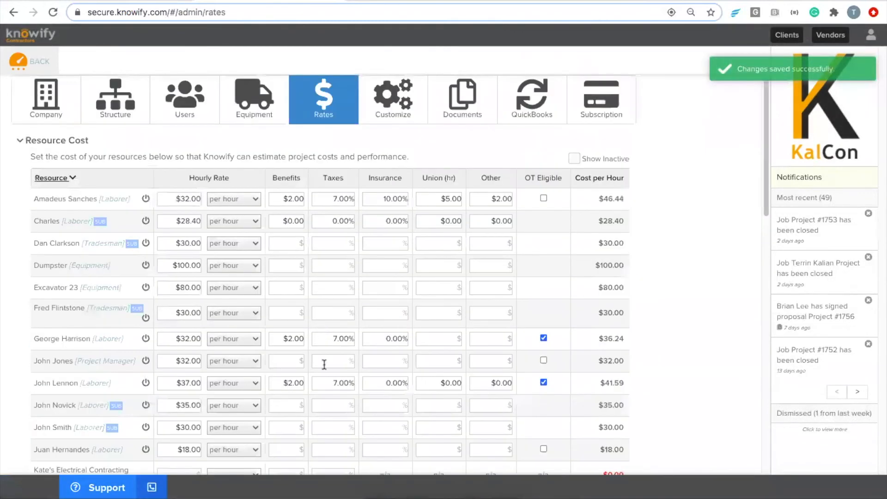
pyautogui.scroll(-3, 324, 365)
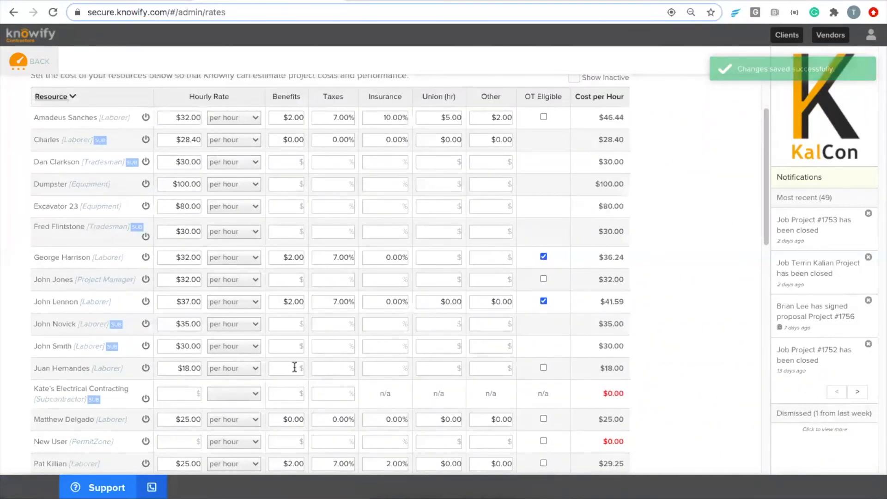
pyautogui.scroll(-5, 284, 366)
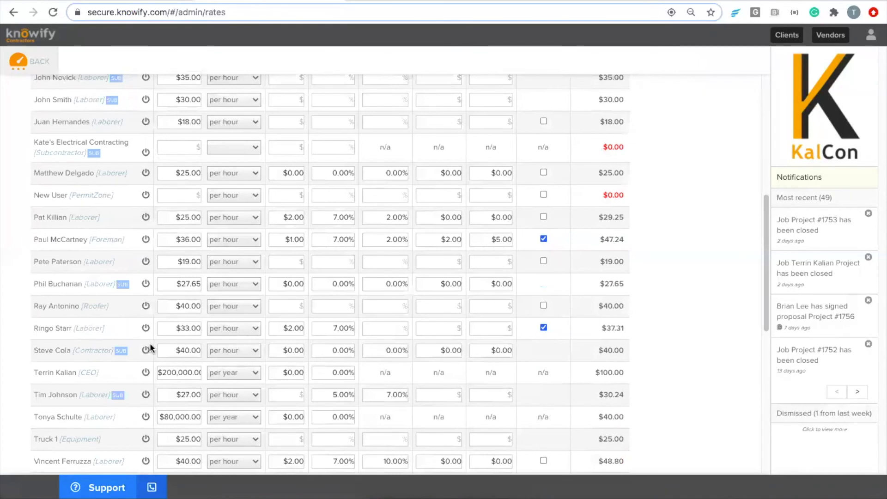
pyautogui.scroll(7, 550, 355)
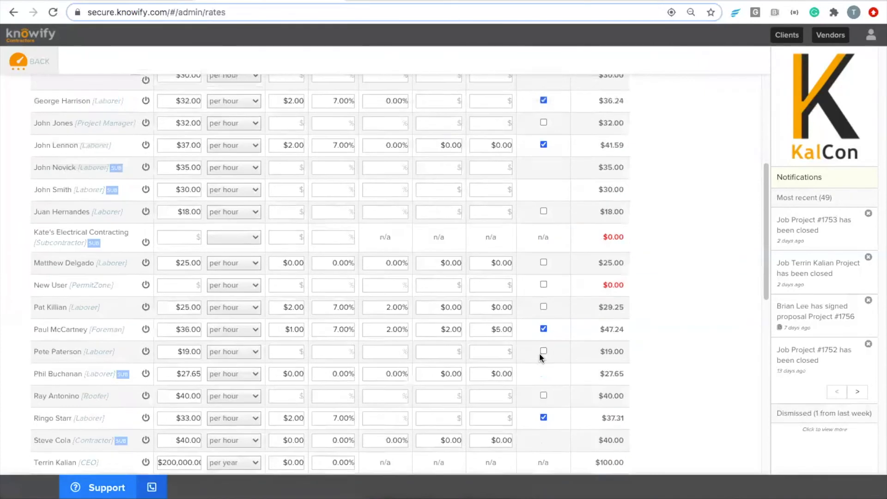
# Start a Subcontractor-access user for the new subcontractor, then cancel and return to the dashboard.
pyautogui.click(190, 106)
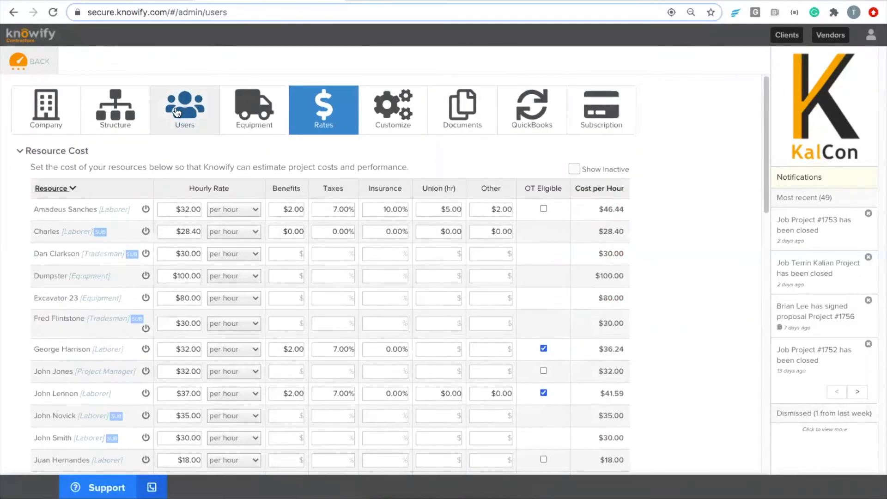
pyautogui.click(350, 183)
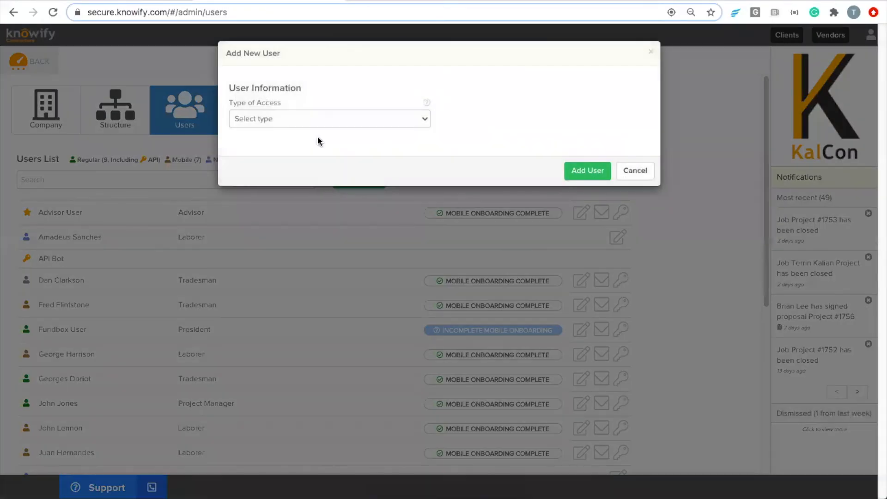
pyautogui.click(301, 118)
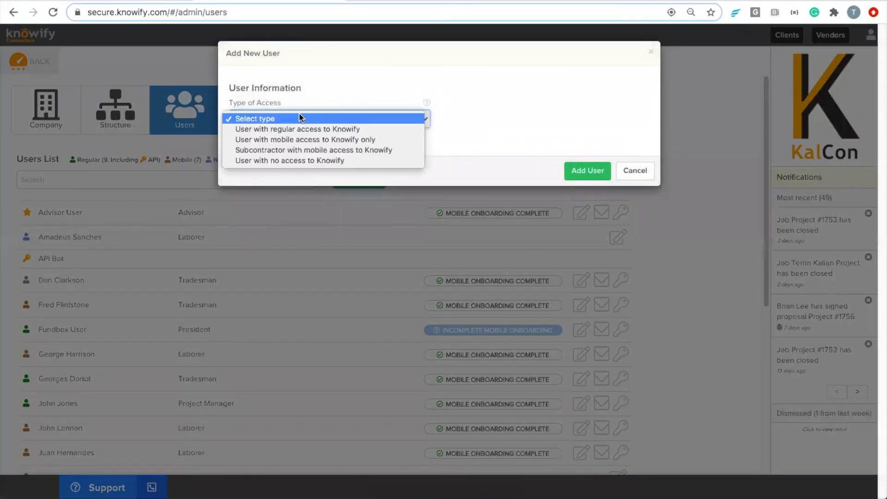
pyautogui.click(300, 152)
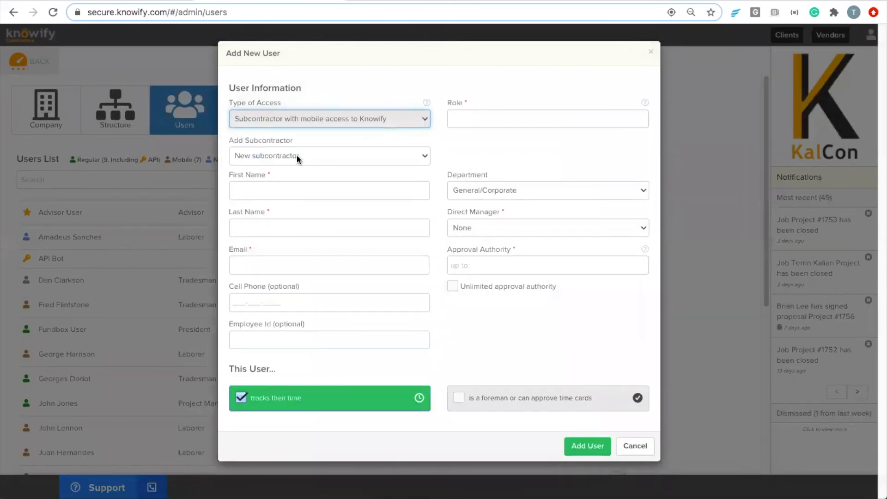
pyautogui.click(296, 154)
pyautogui.click(292, 146)
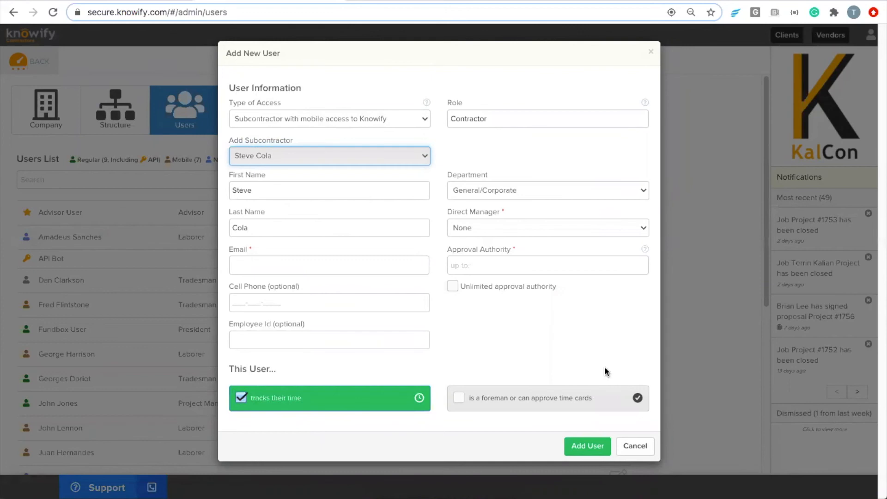
pyautogui.click(646, 448)
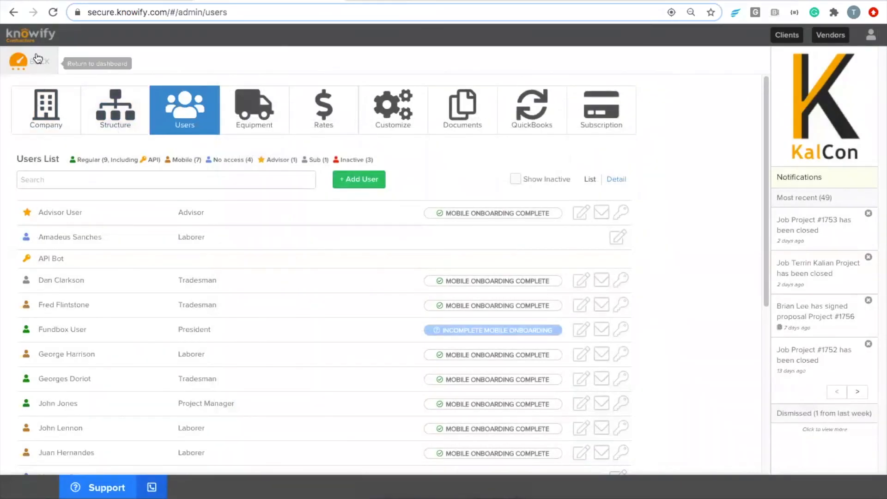
pyautogui.click(37, 59)
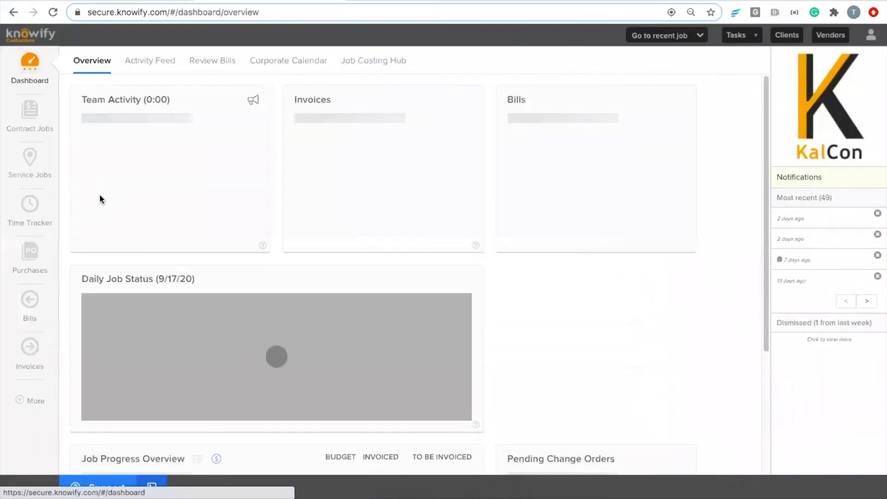
# In Enter Time, choose the new subcontractor and add a Project #1760 Flooring activity.
pyautogui.click(45, 213)
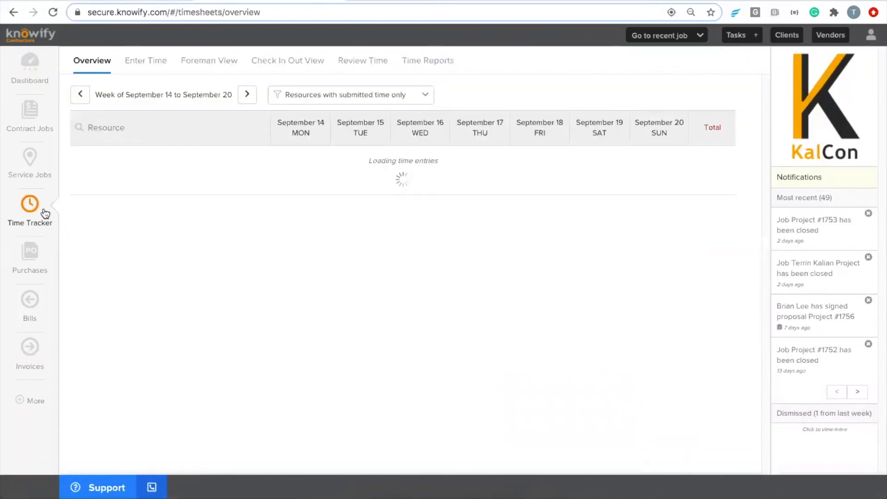
pyautogui.click(156, 65)
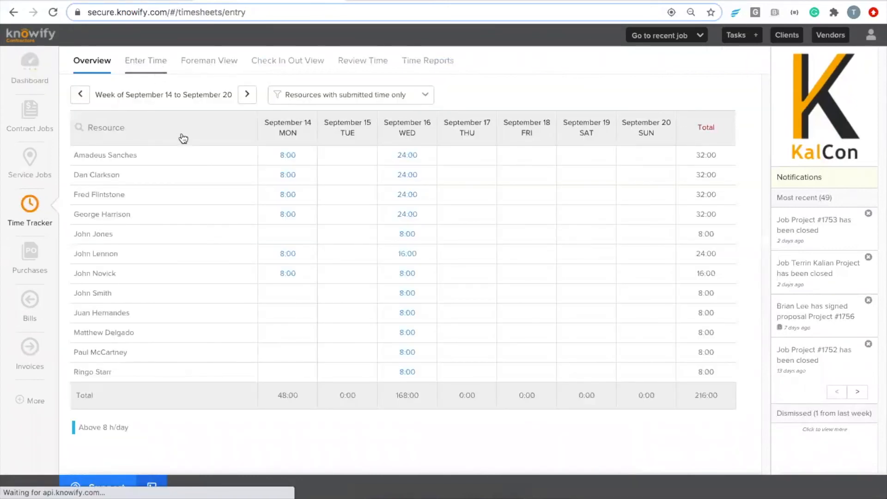
pyautogui.click(304, 99)
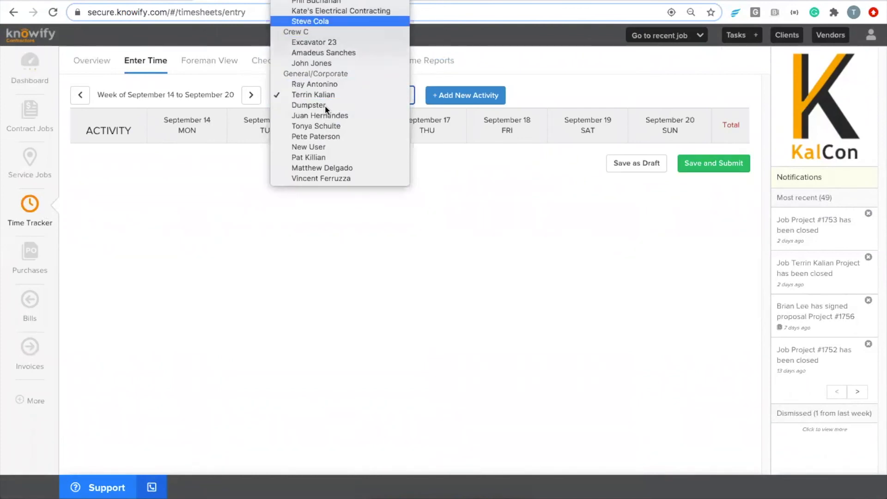
pyautogui.press('Return')
pyautogui.click(468, 96)
pyautogui.click(434, 99)
pyautogui.write('1760')
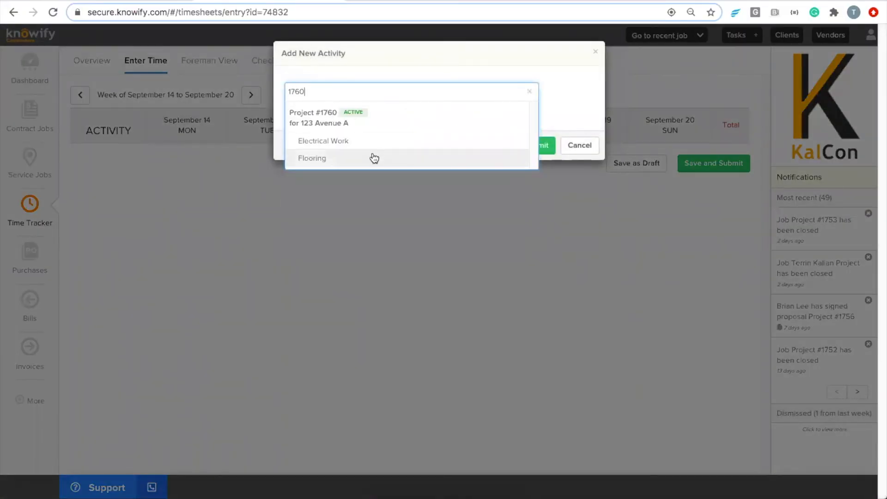
pyautogui.click(372, 158)
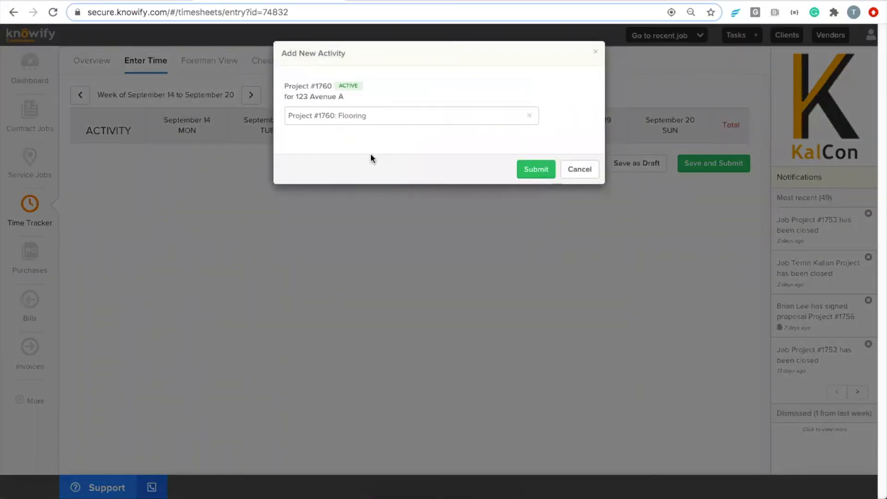
pyautogui.click(532, 172)
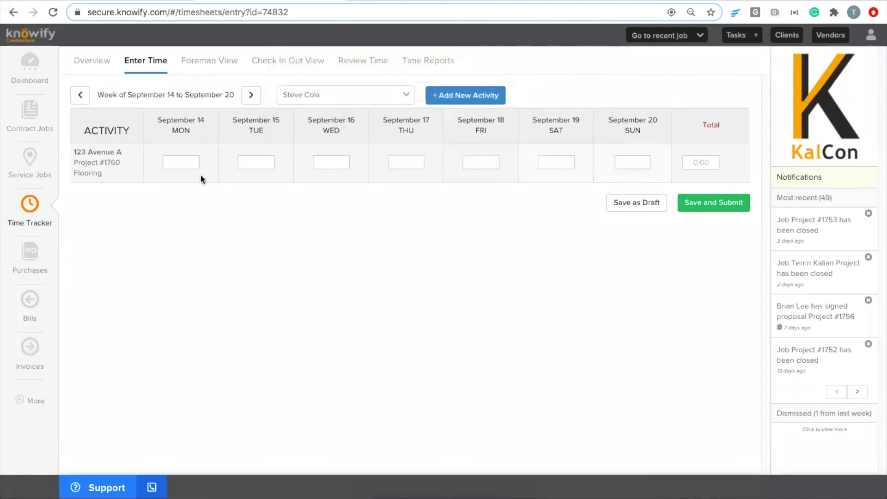
# Log 8:00 hours on September 14 and 15, then submit the timesheet.
pyautogui.click(176, 165)
pyautogui.write('8:00')
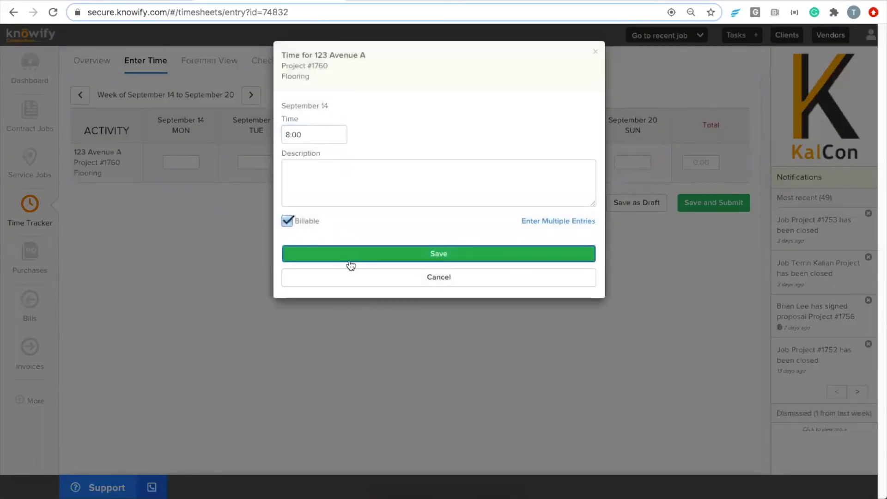
pyautogui.click(351, 265)
pyautogui.click(267, 165)
pyautogui.write('8:00')
pyautogui.click(368, 255)
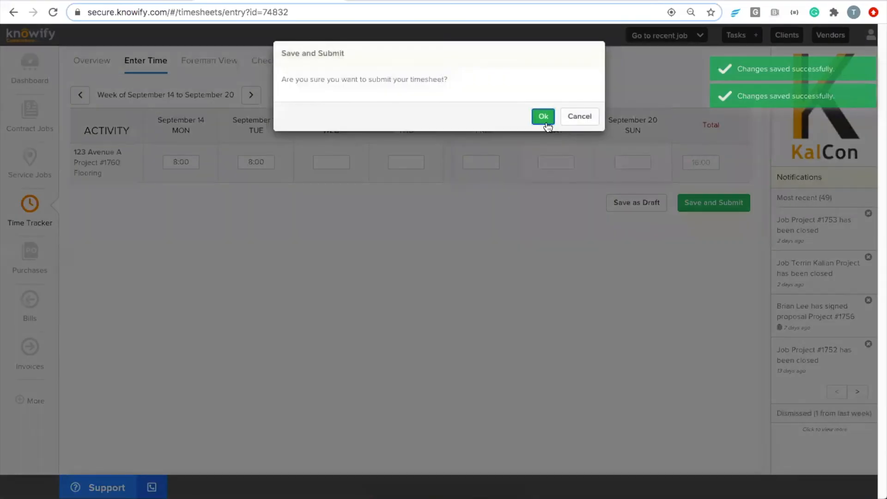
pyautogui.click(543, 115)
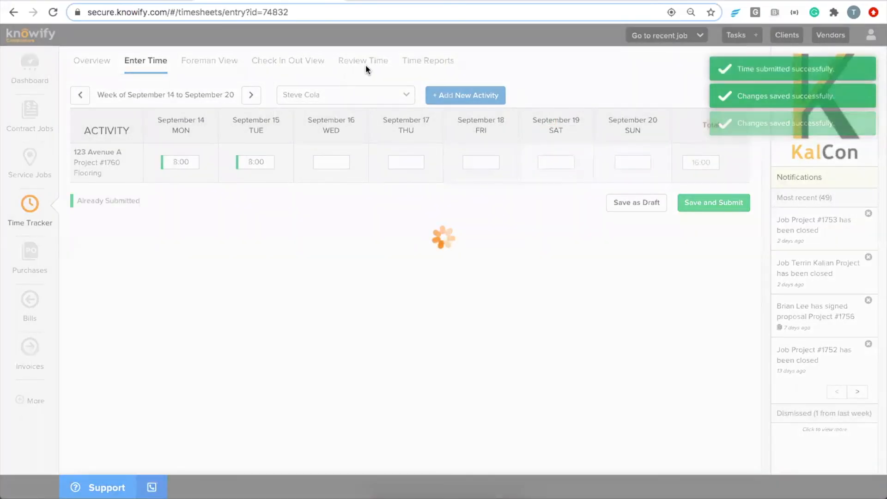
pyautogui.click(643, 35)
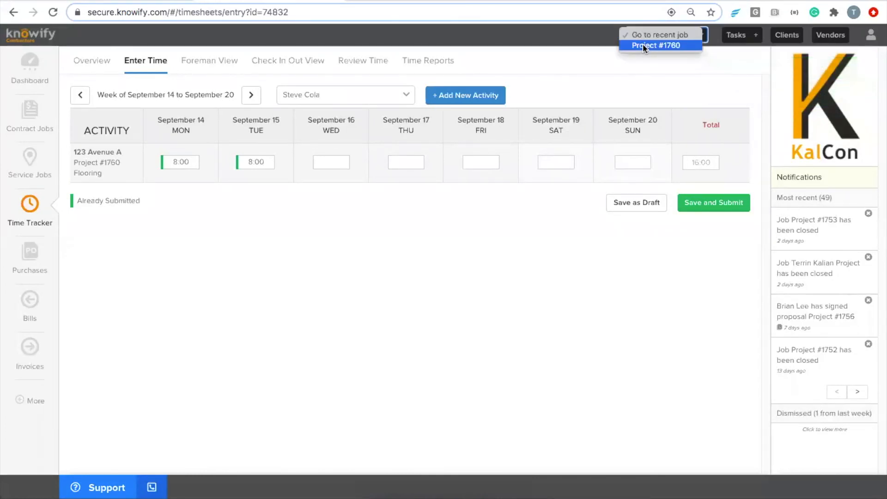
# Open Project #1760's Plan & Track view and review Flooring labor of 16:00 hours at $640.00.
pyautogui.click(642, 45)
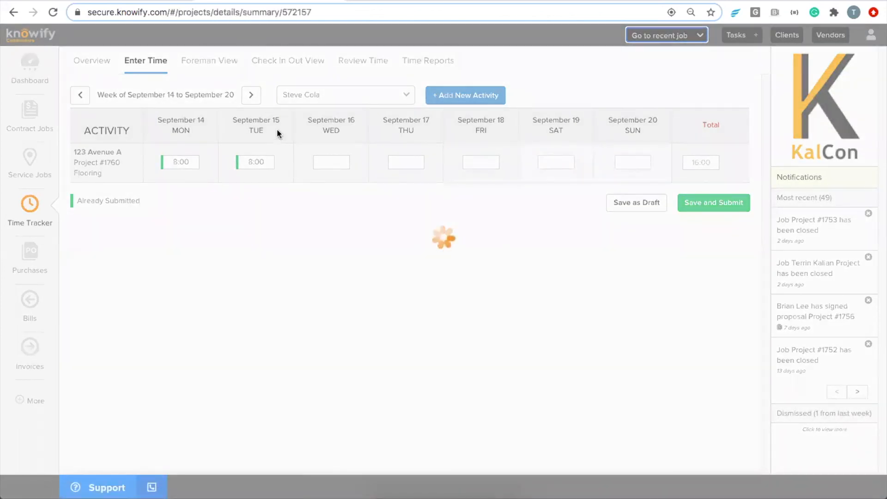
pyautogui.click(148, 98)
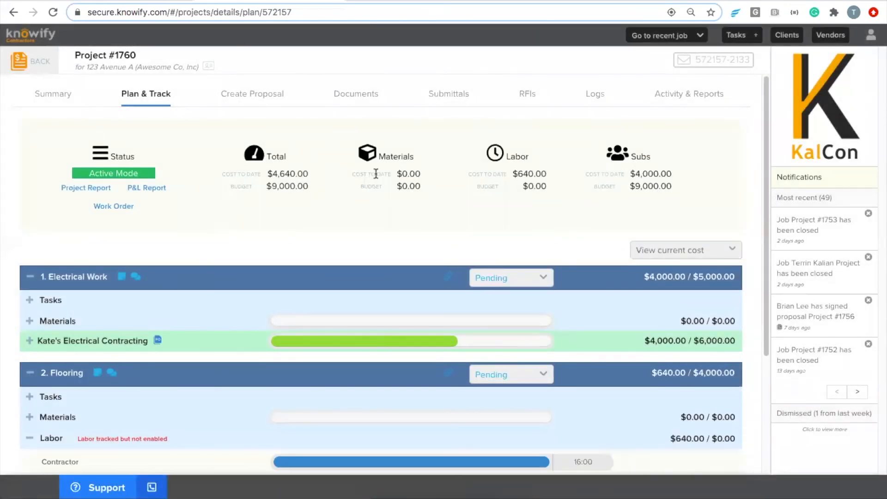
pyautogui.moveTo(512, 173); pyautogui.dragTo(543, 174)
pyautogui.click(544, 174)
pyautogui.click(288, 178)
pyautogui.moveTo(231, 174); pyautogui.dragTo(291, 186)
pyautogui.click(291, 186)
pyautogui.scroll(-2, 510, 184)
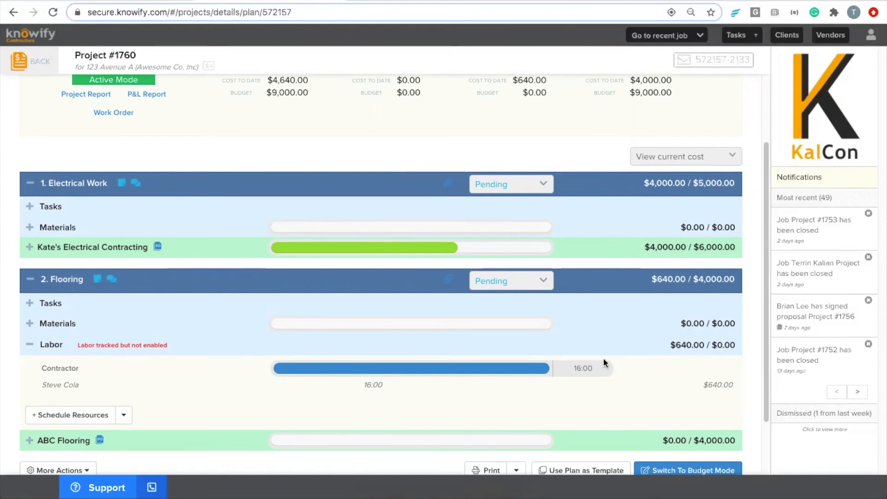
pyautogui.scroll(3, 425, 291)
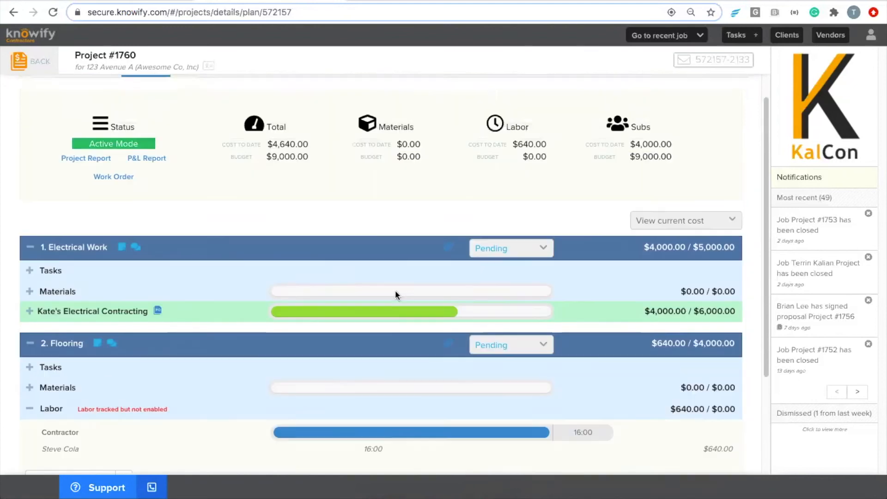